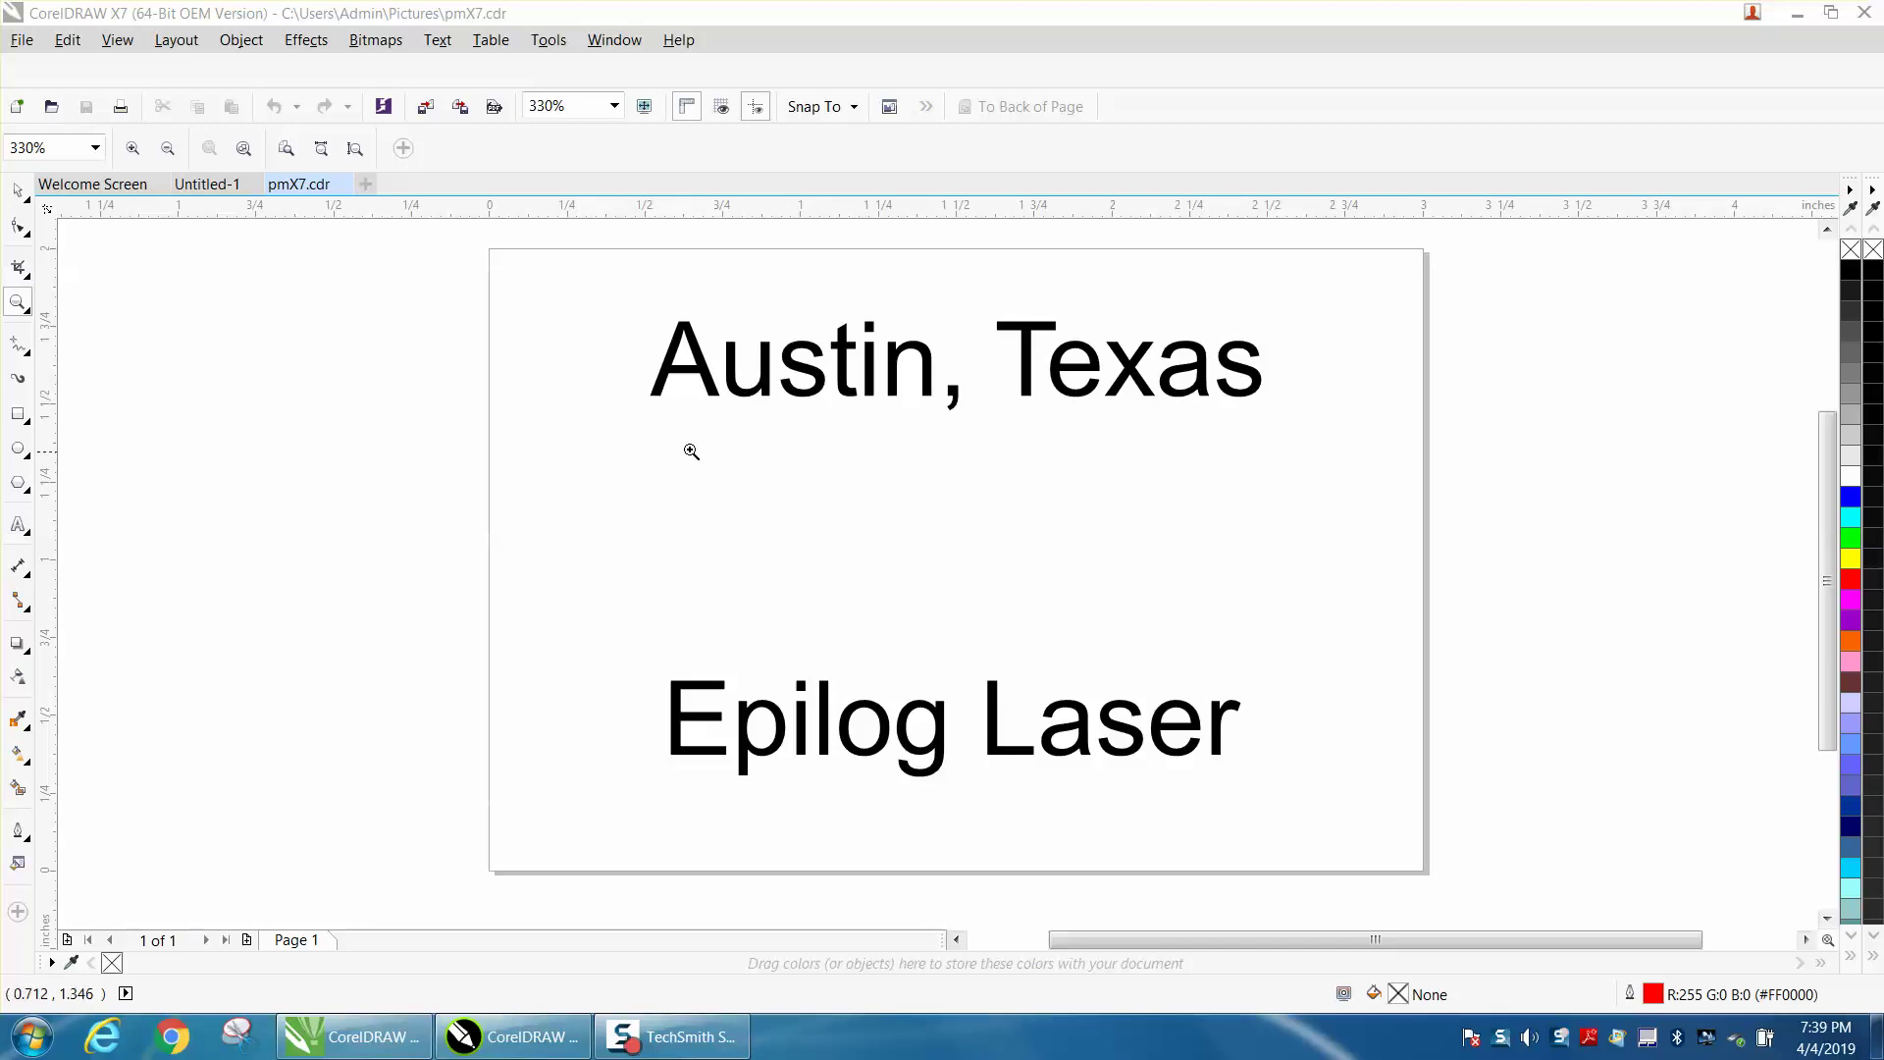
# Step: Start a new print merge from File > Print Merge > Create/Load Print Merge
pyautogui.click(24, 44)
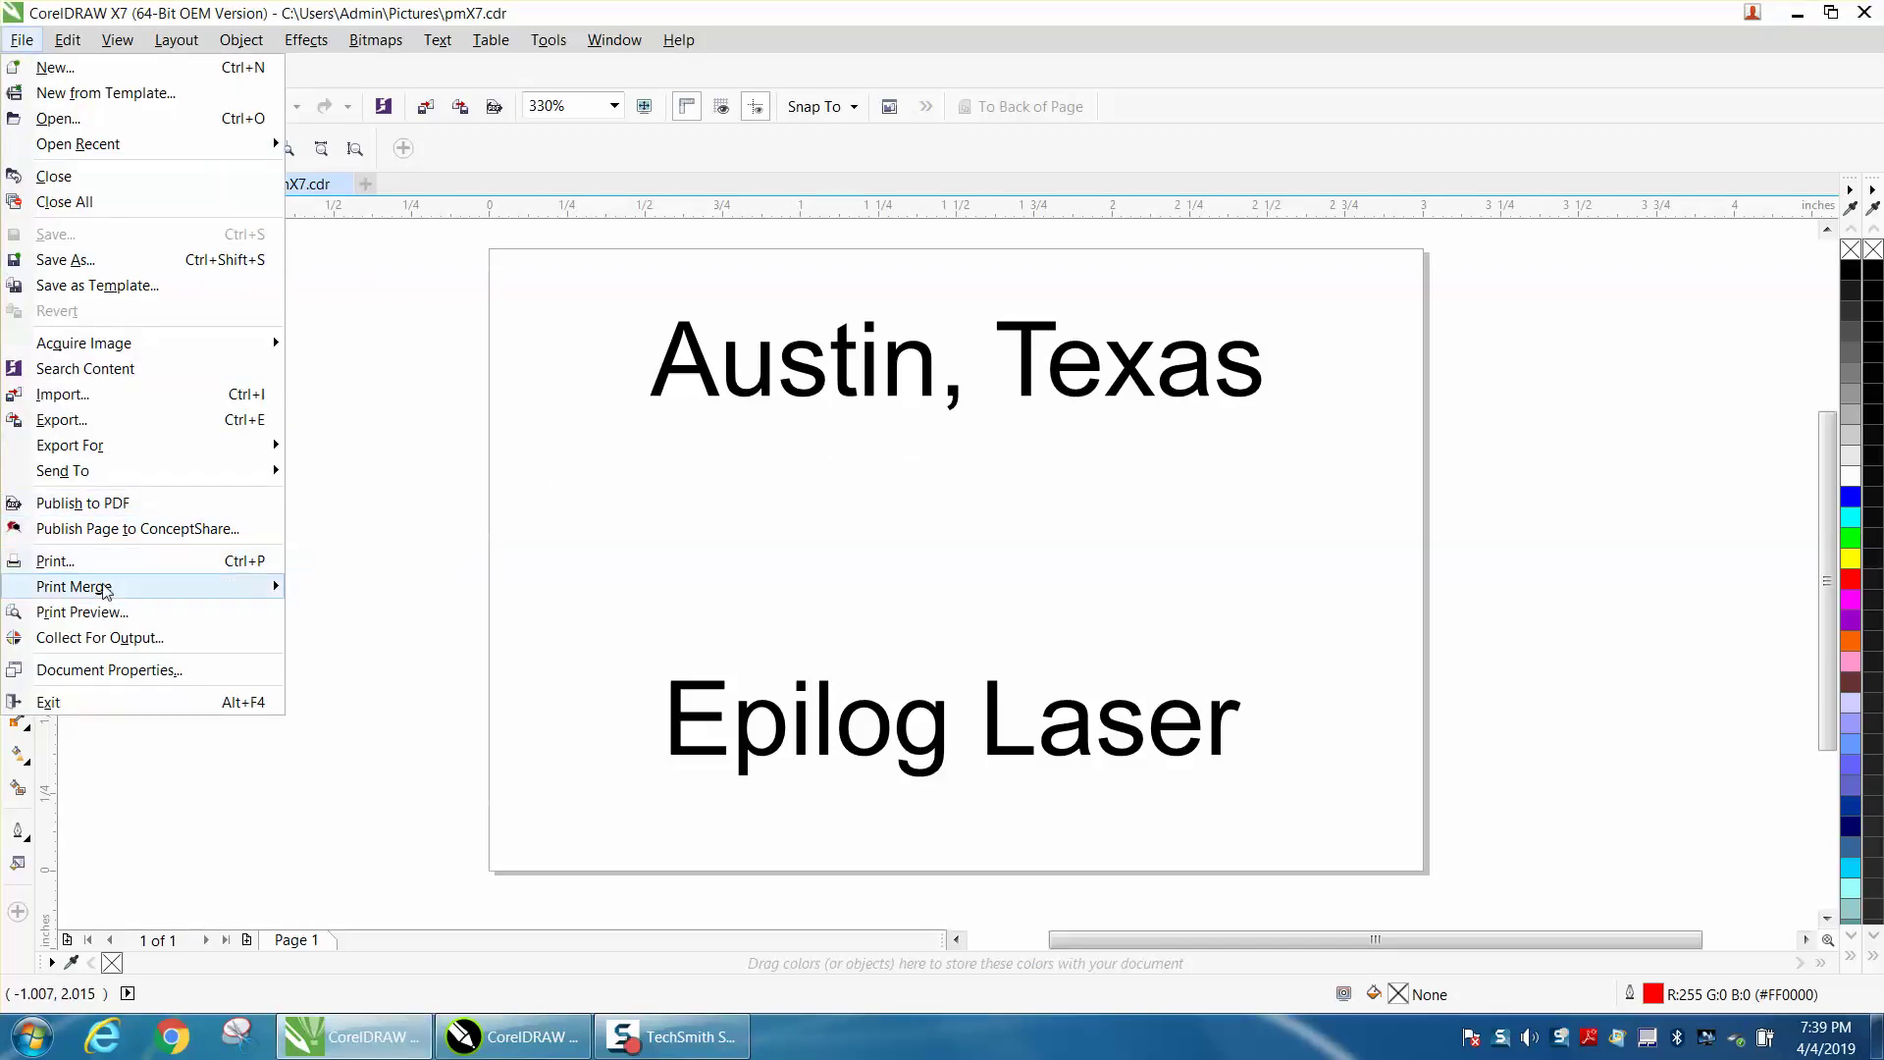
pyautogui.moveTo(105, 590)
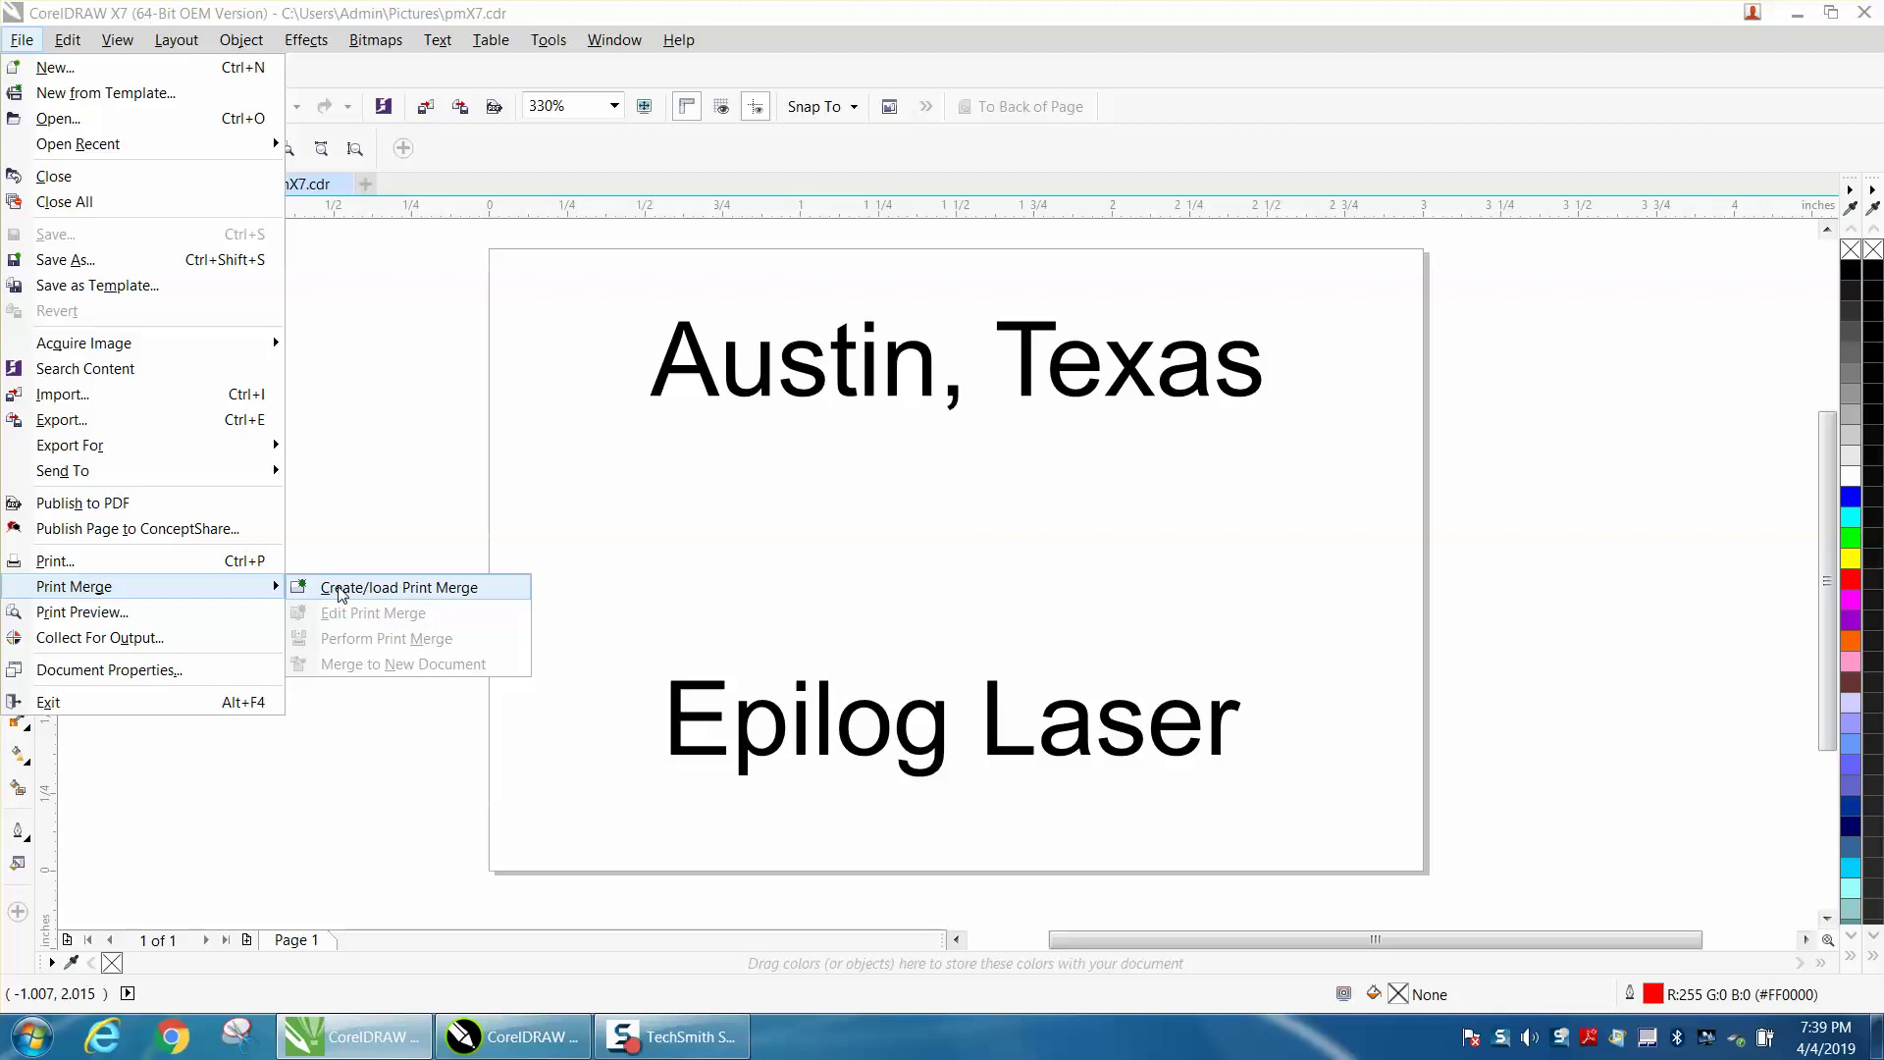
pyautogui.click(342, 590)
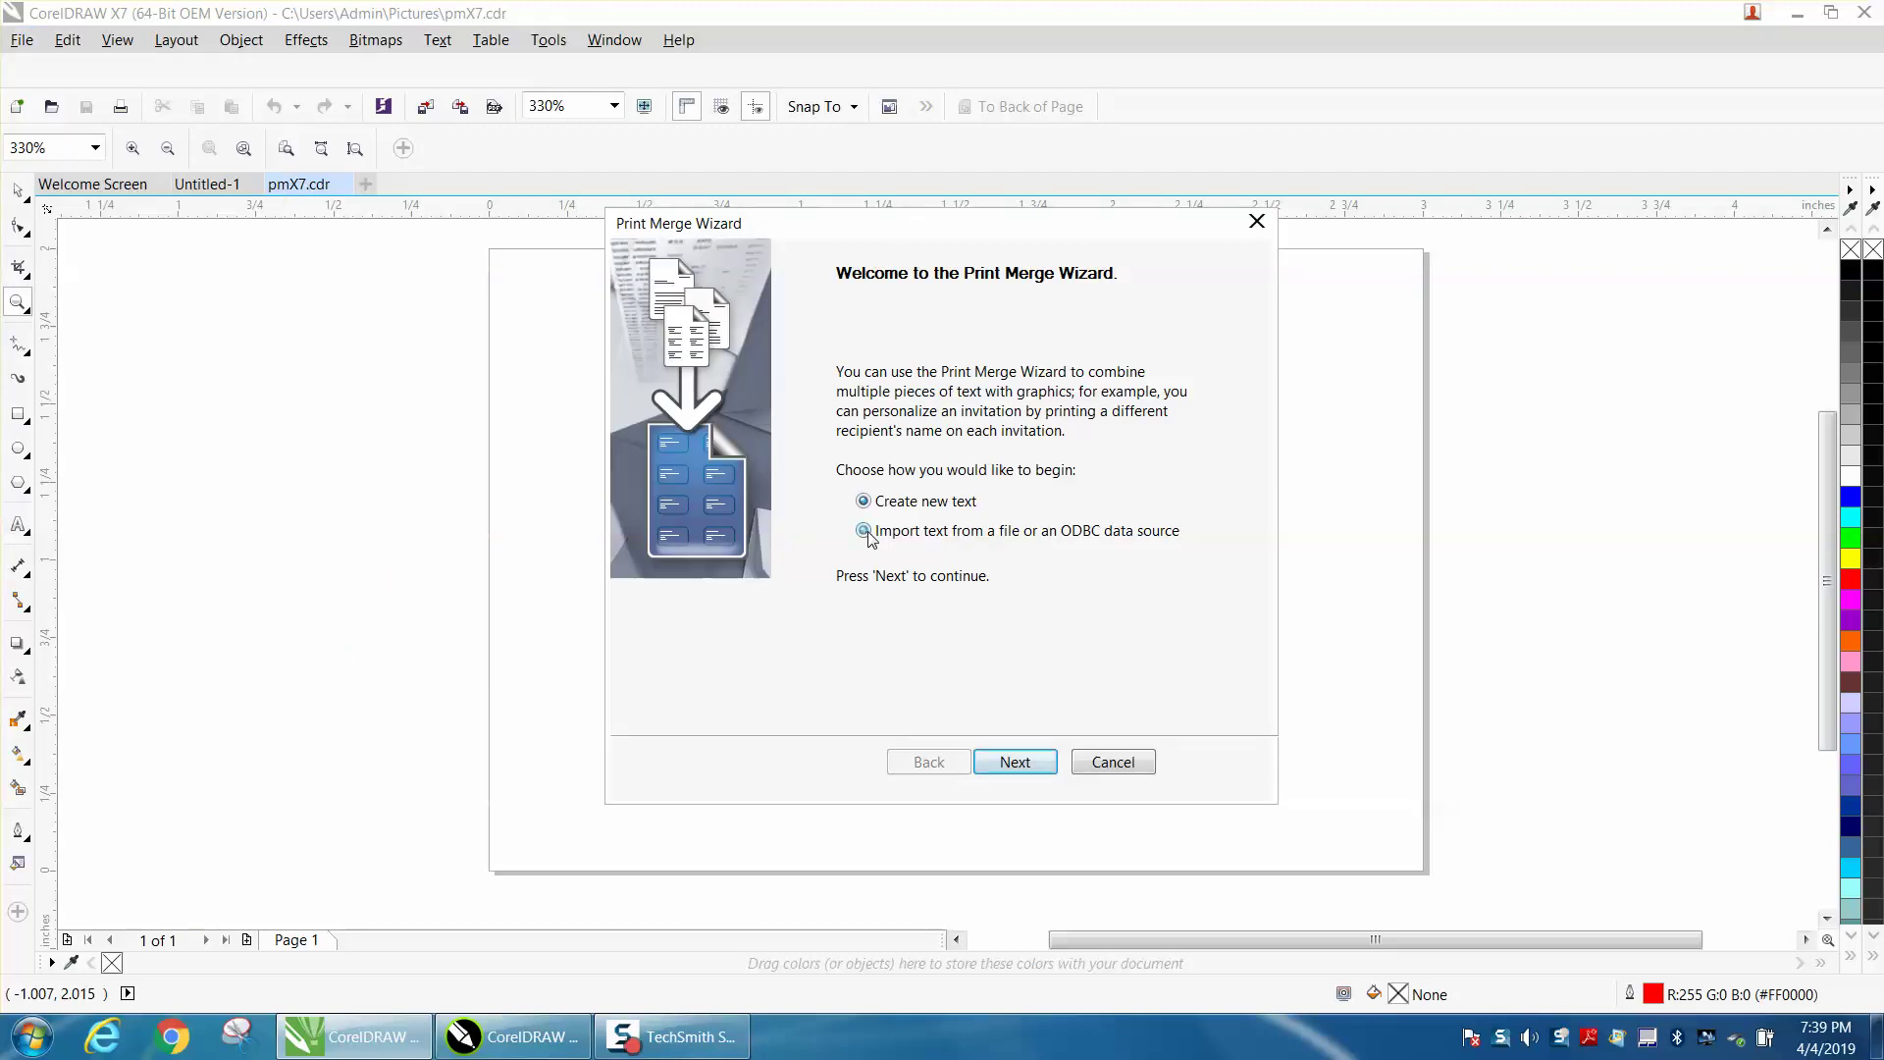
# Step: Import G:\pmnameslong.CSV as the print merge data file
pyautogui.click(1021, 768)
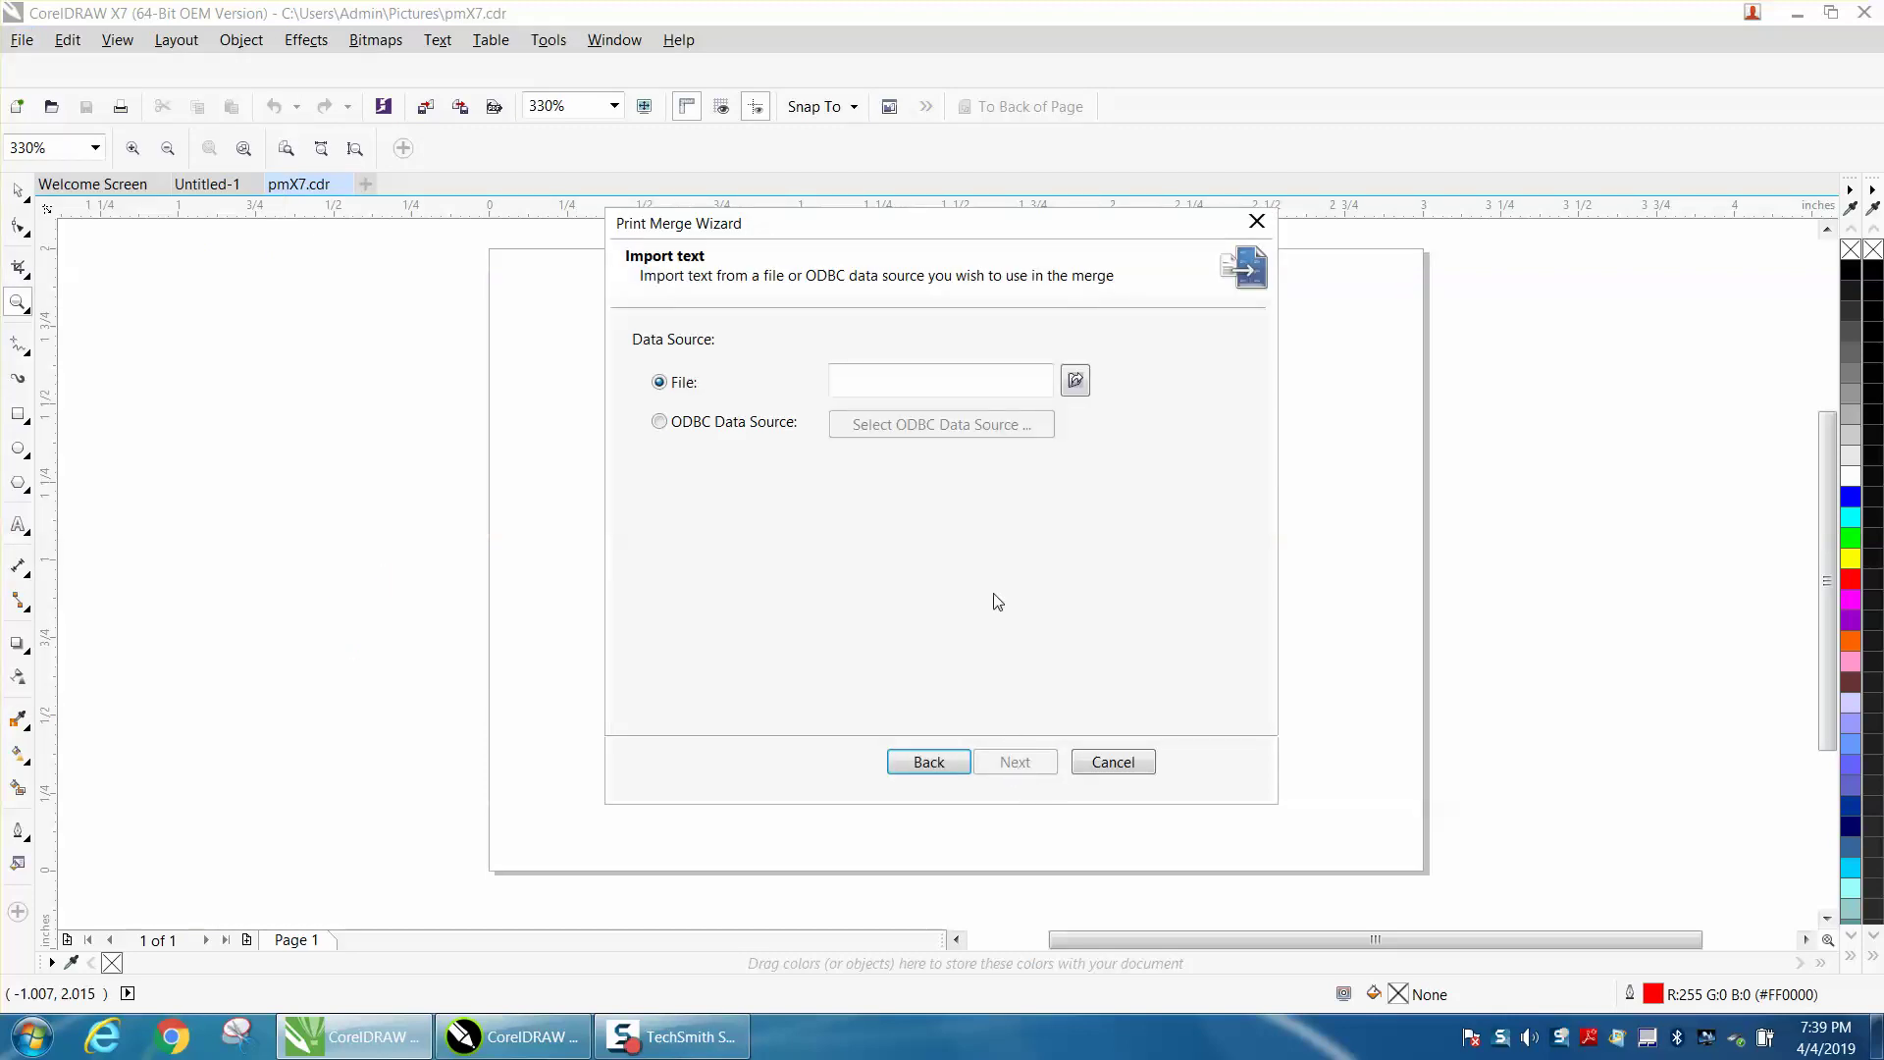
pyautogui.click(1076, 381)
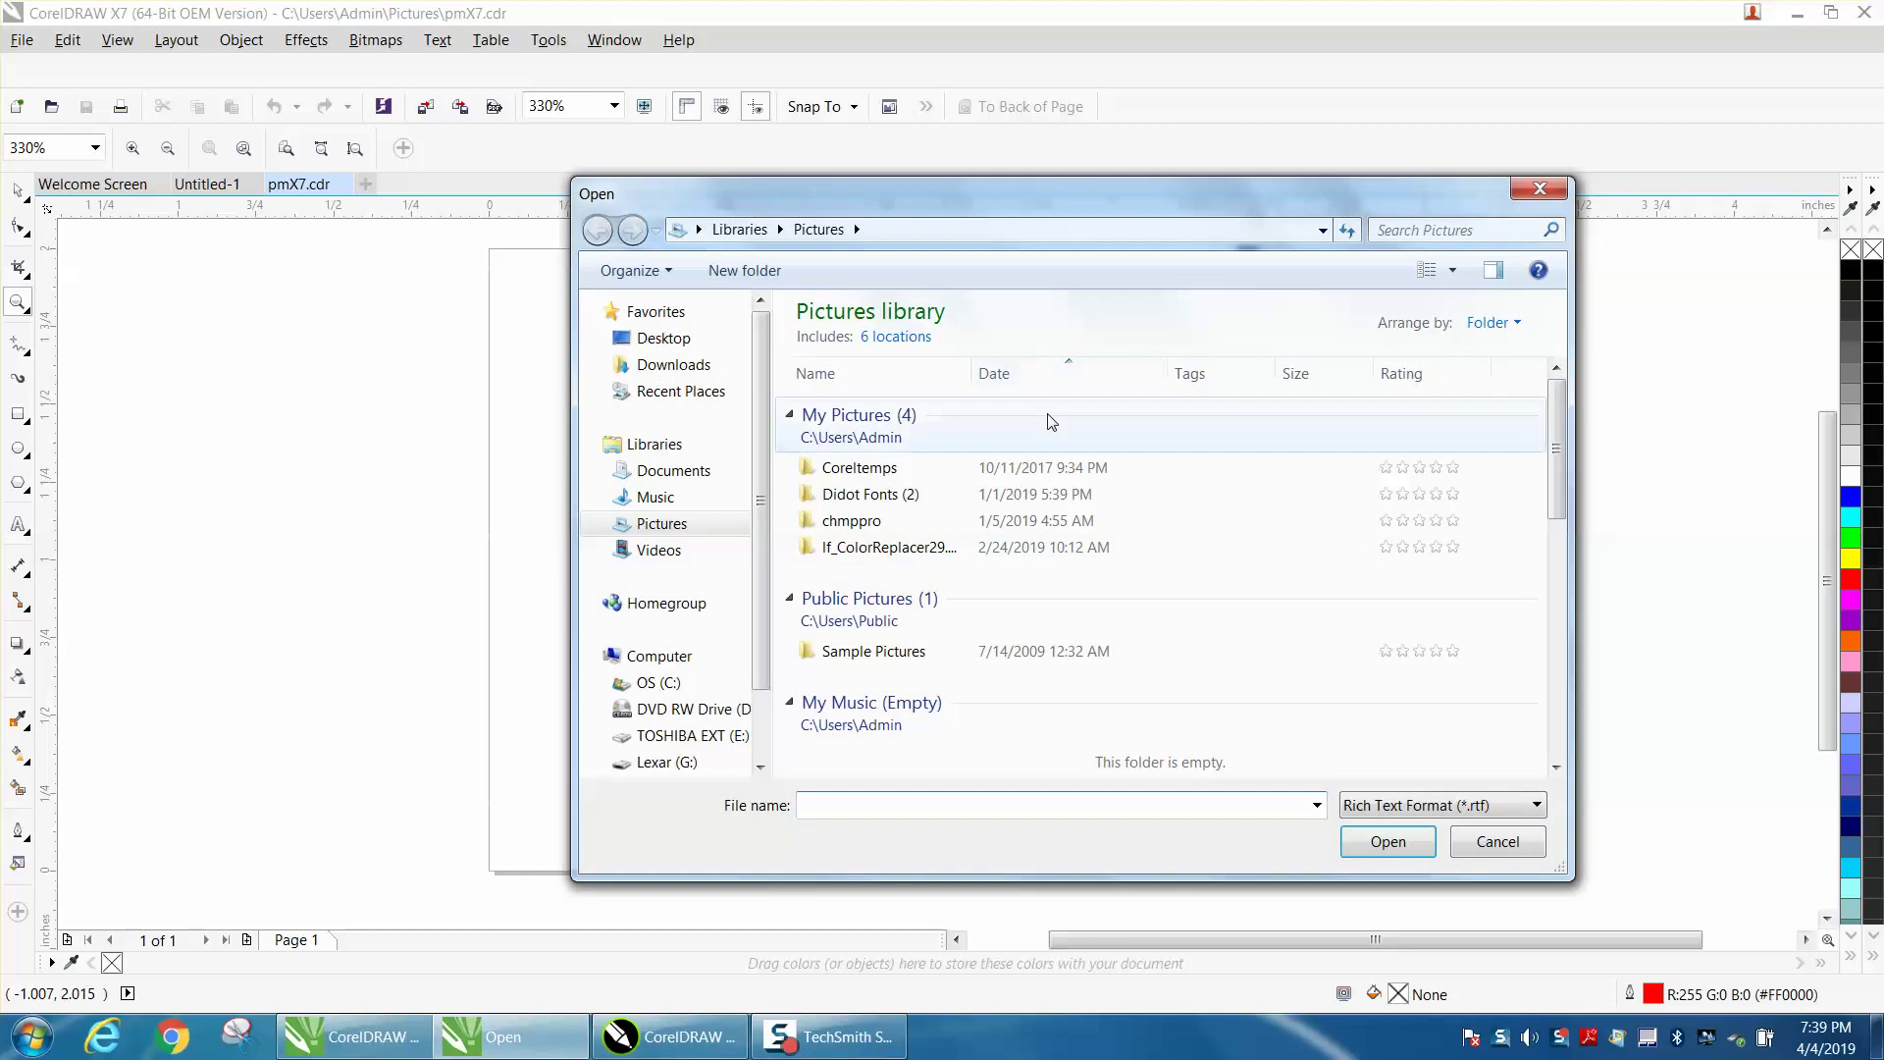
pyautogui.click(669, 762)
pyautogui.click(827, 803)
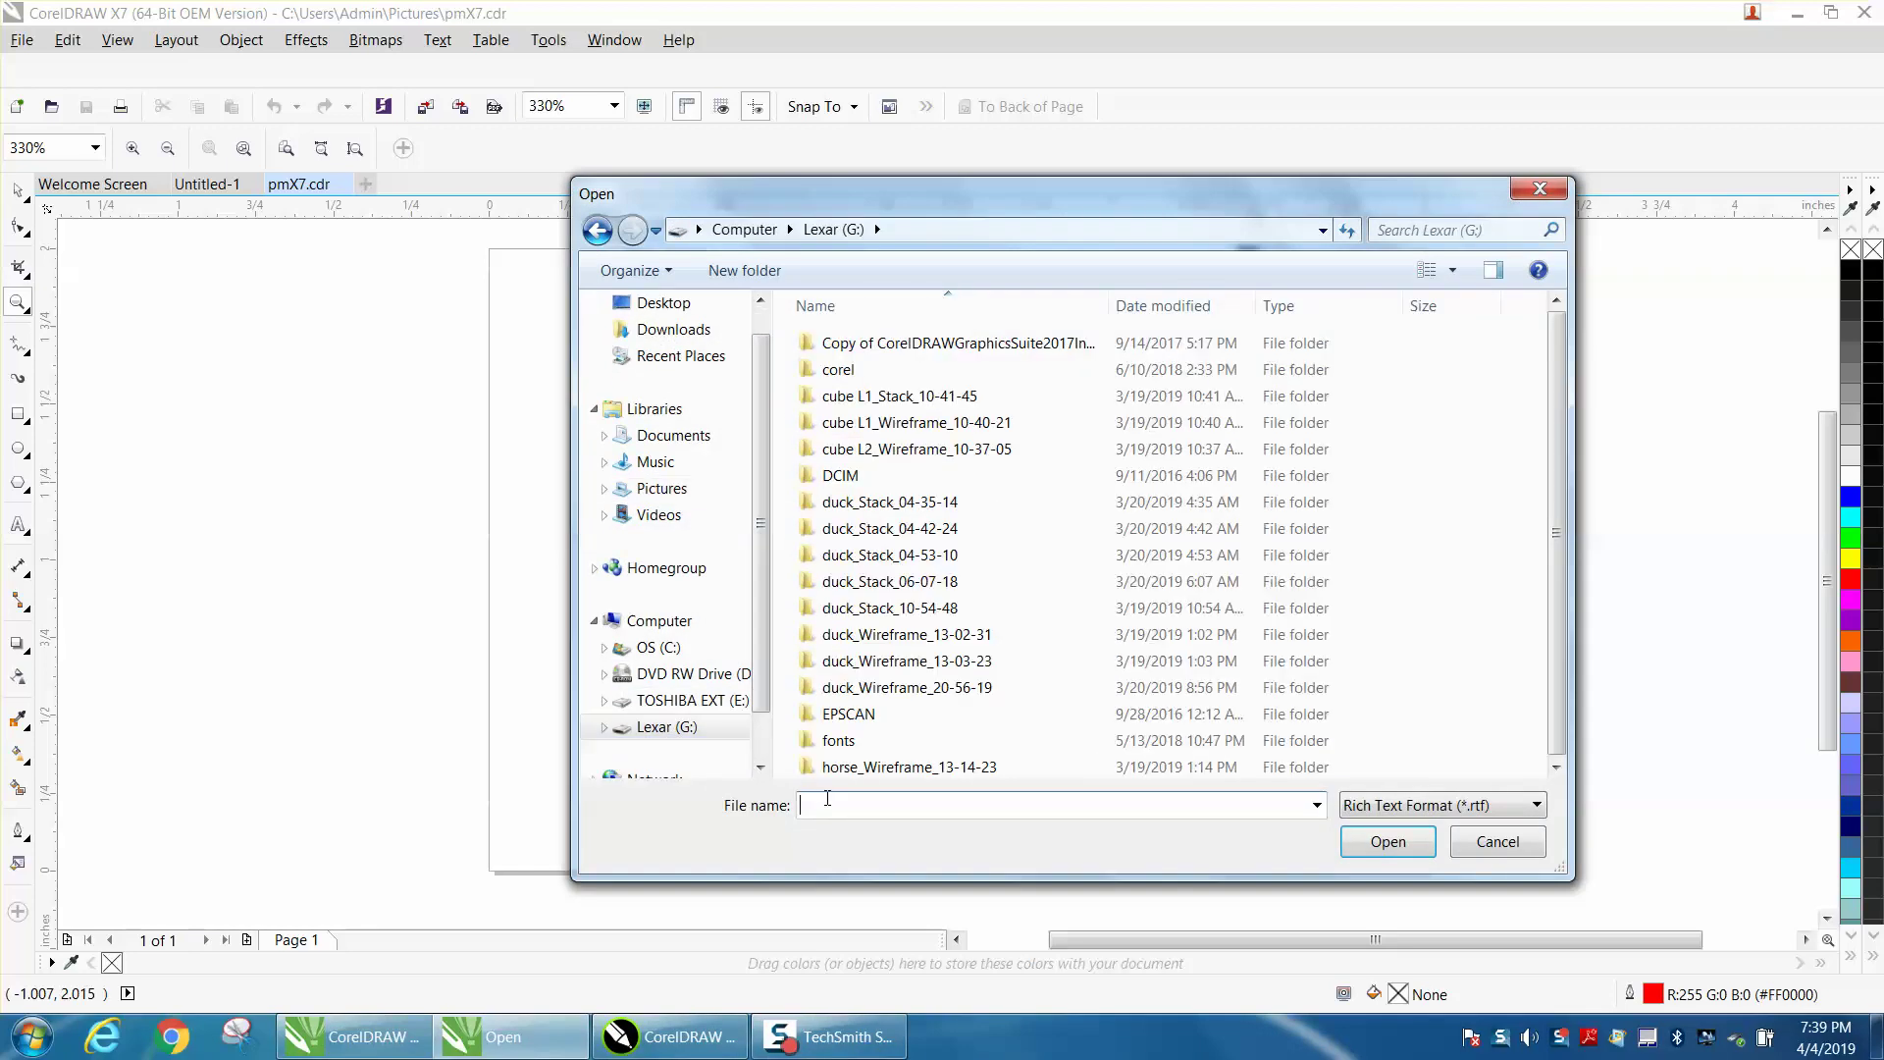
pyautogui.write('pm')
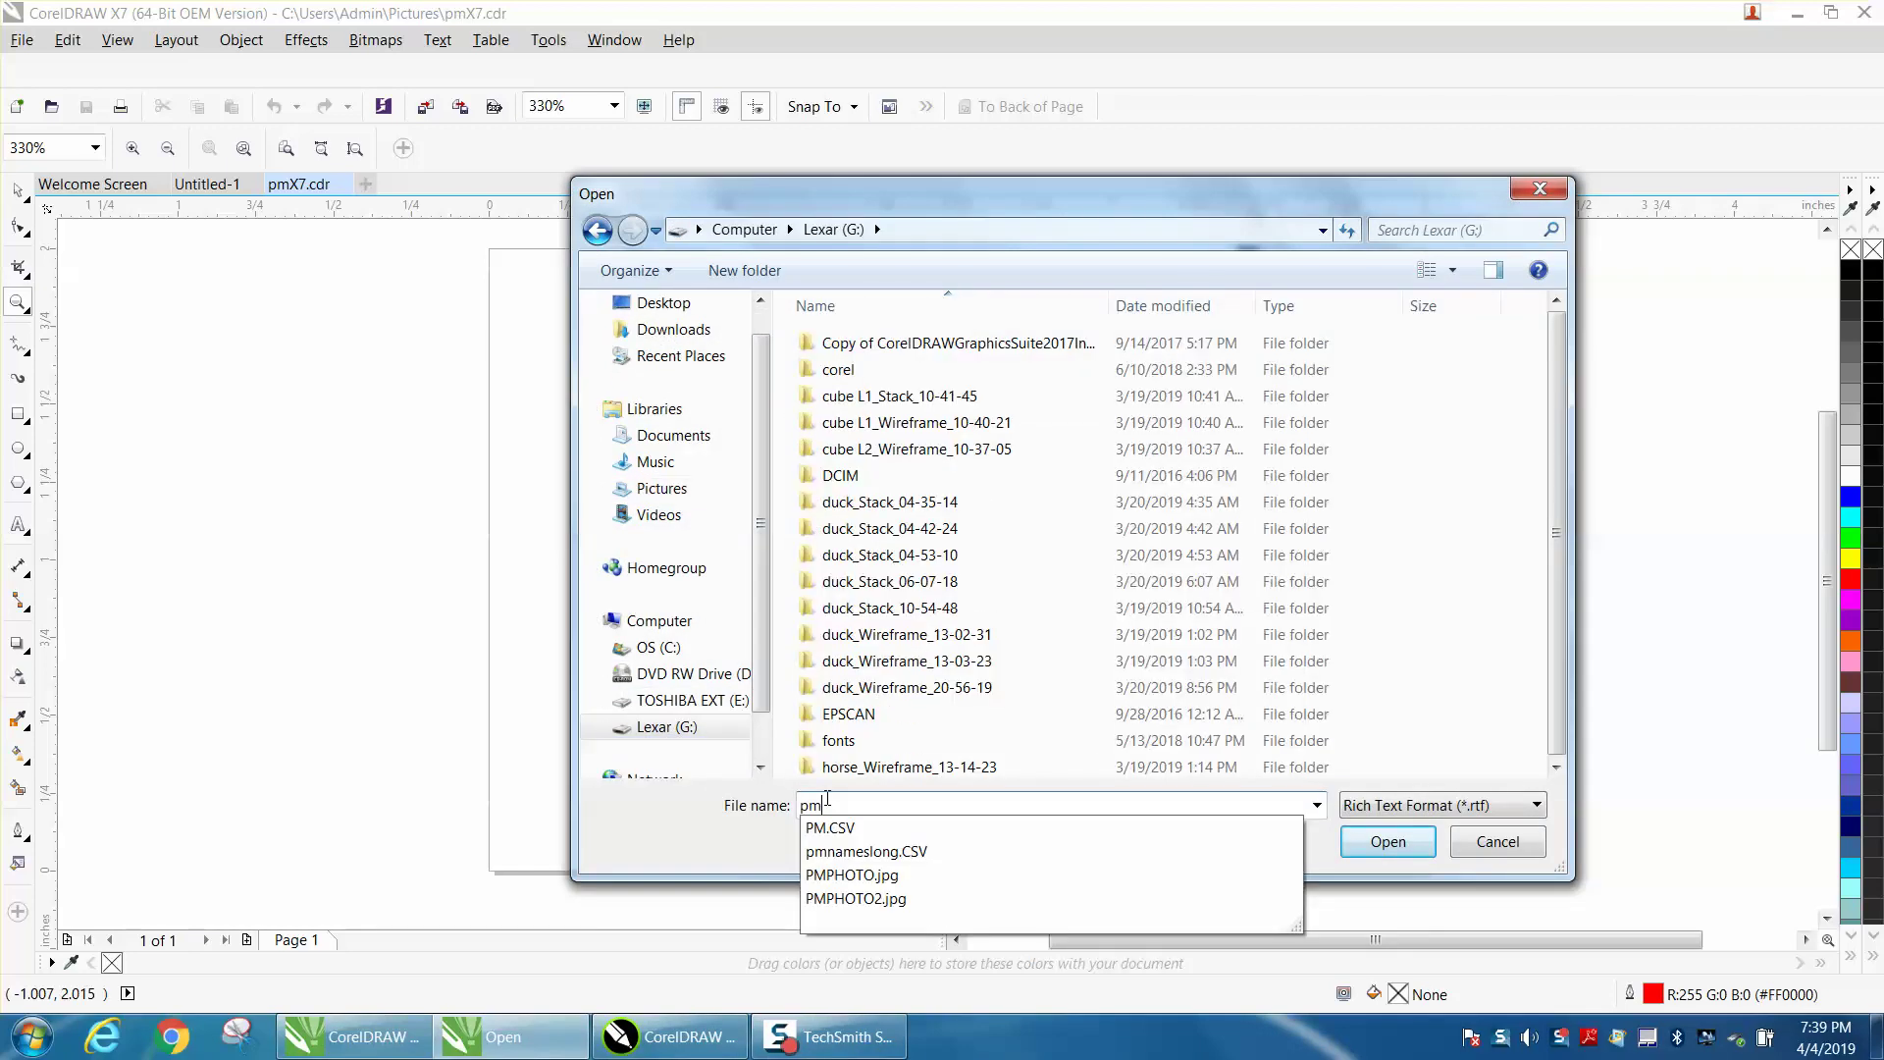
pyautogui.click(848, 853)
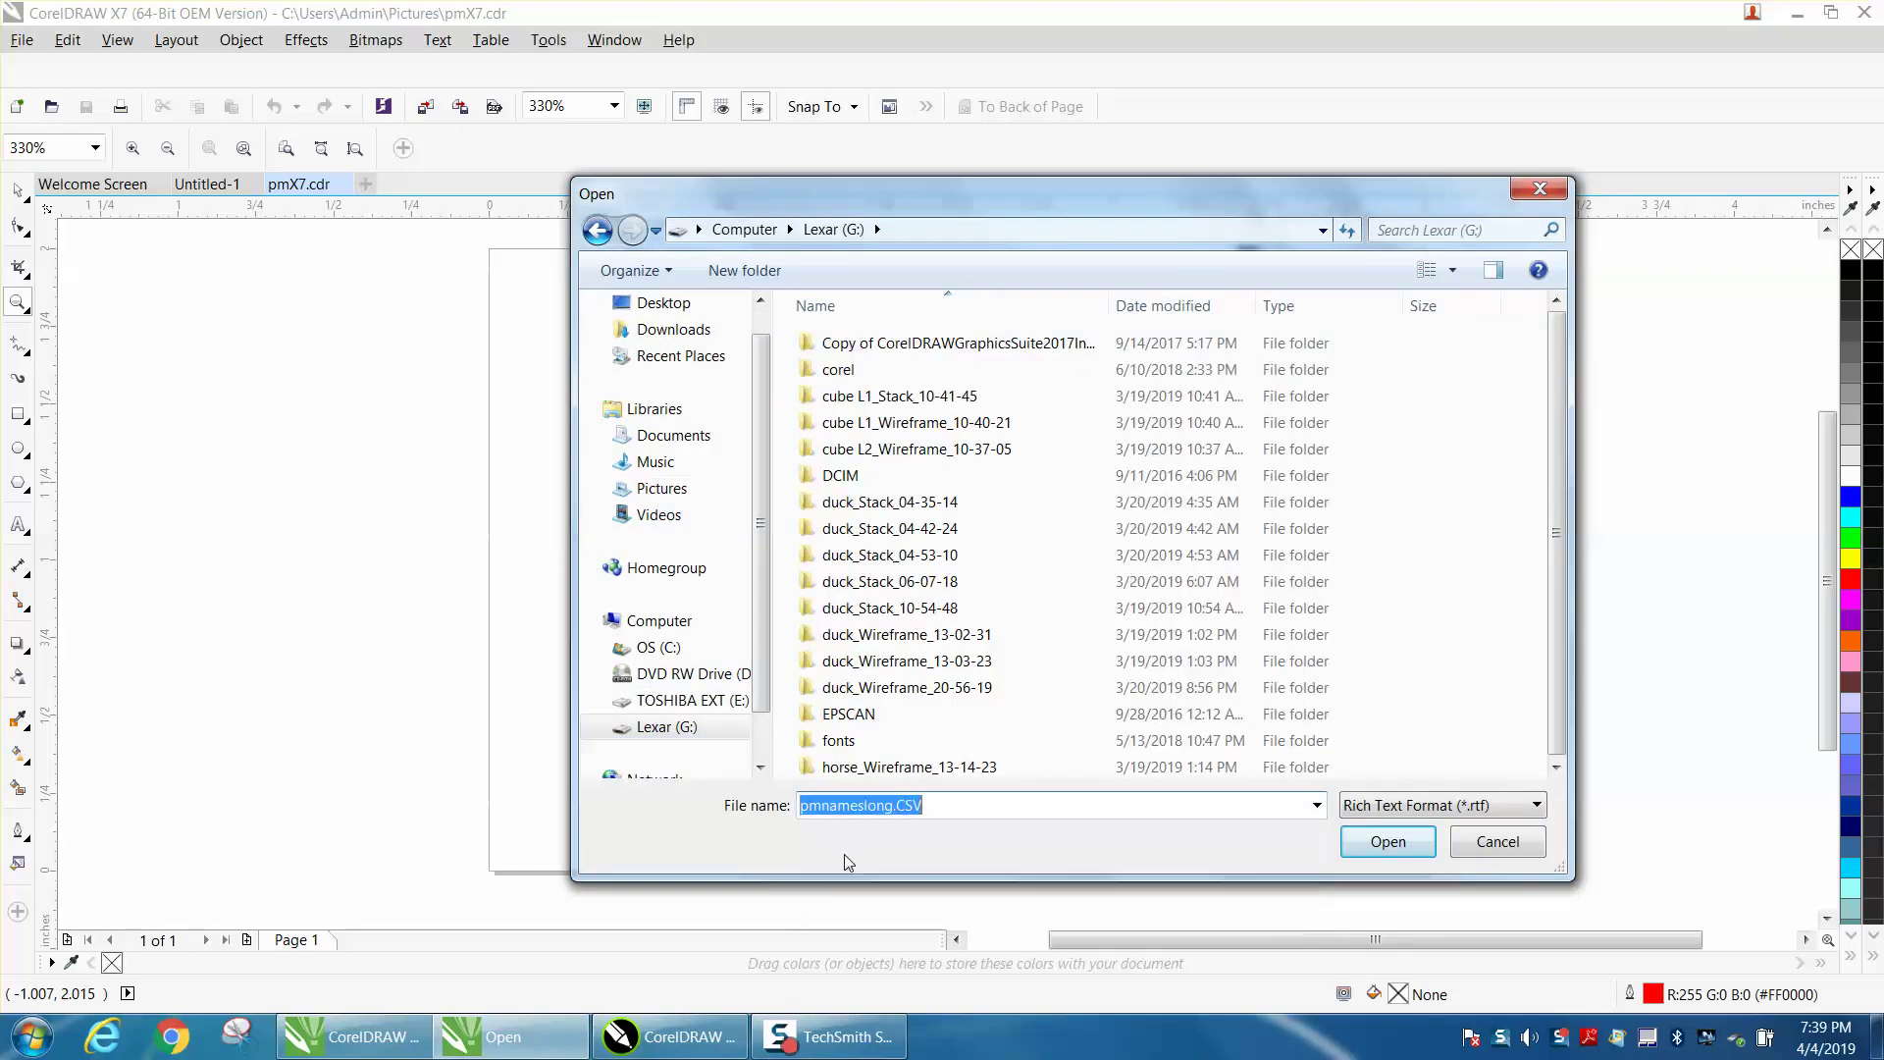
pyautogui.click(1374, 845)
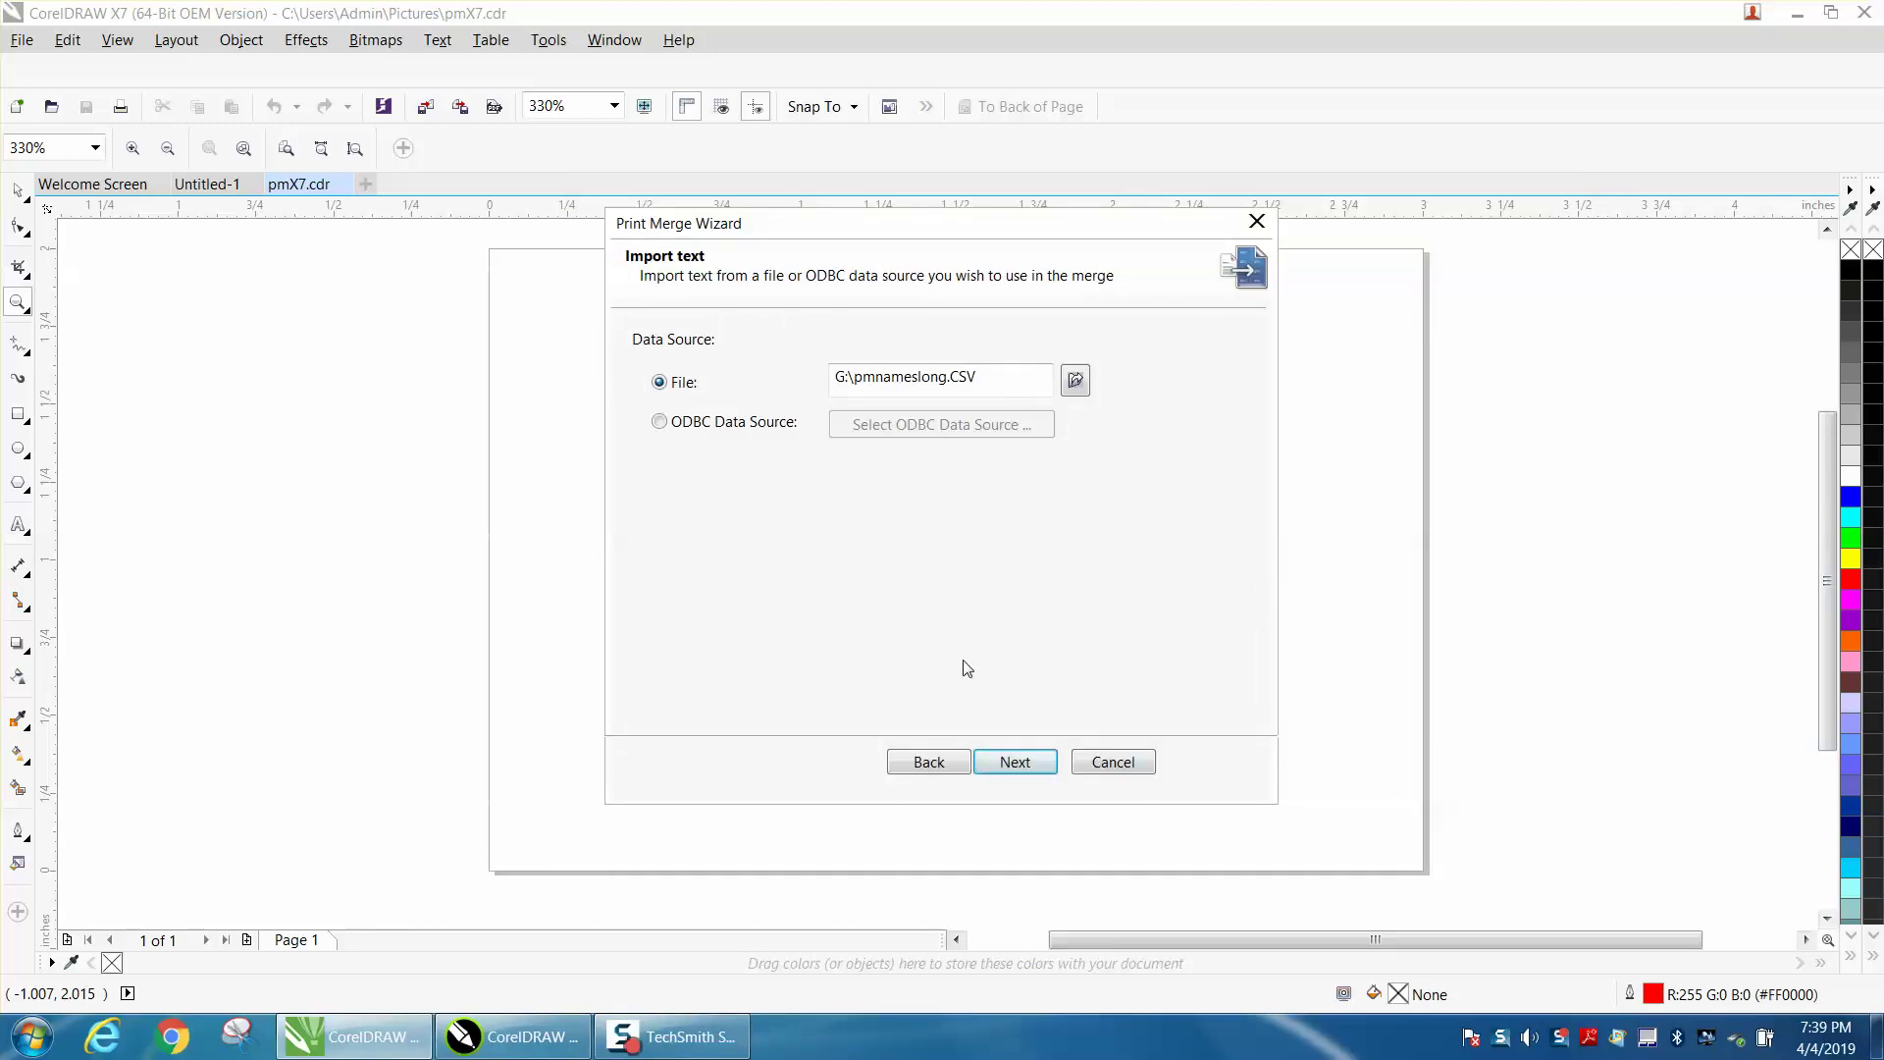
# Step: Keep the 'name' field, accept its six records, and finish the wizard
pyautogui.click(1020, 763)
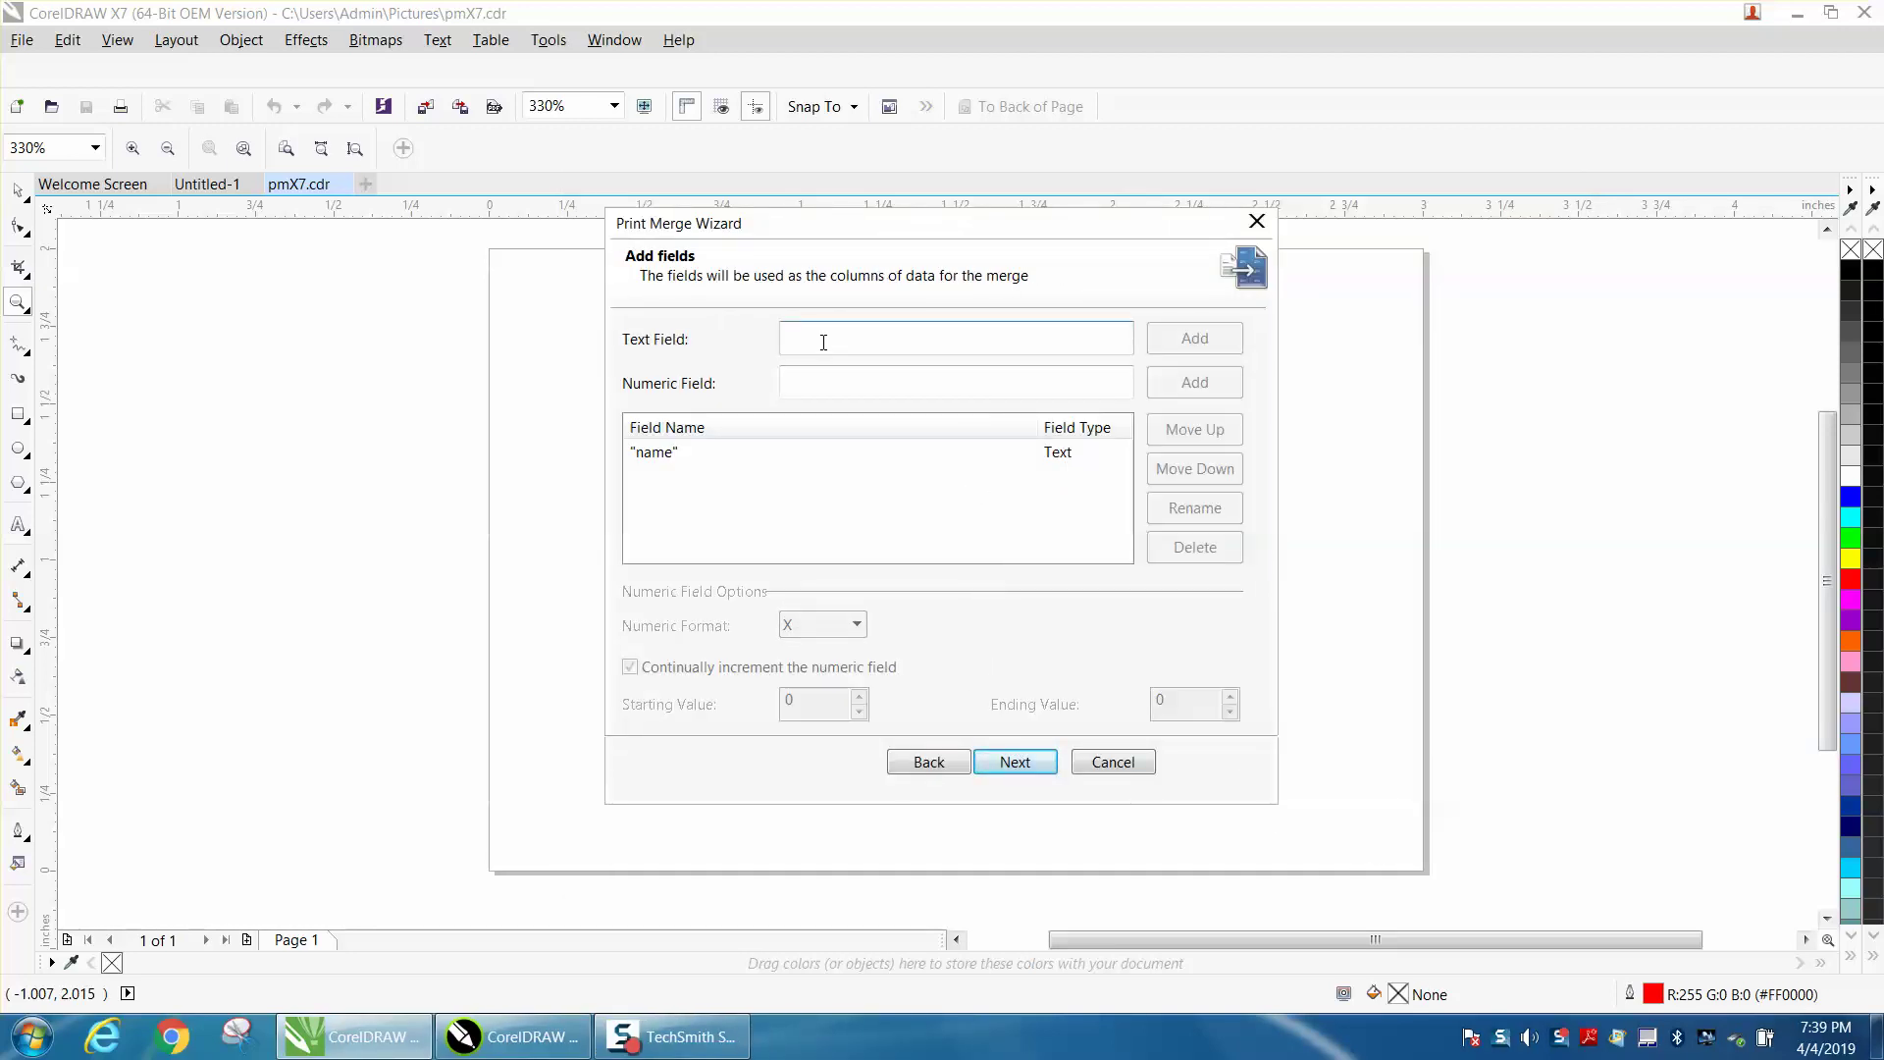
pyautogui.write('name')
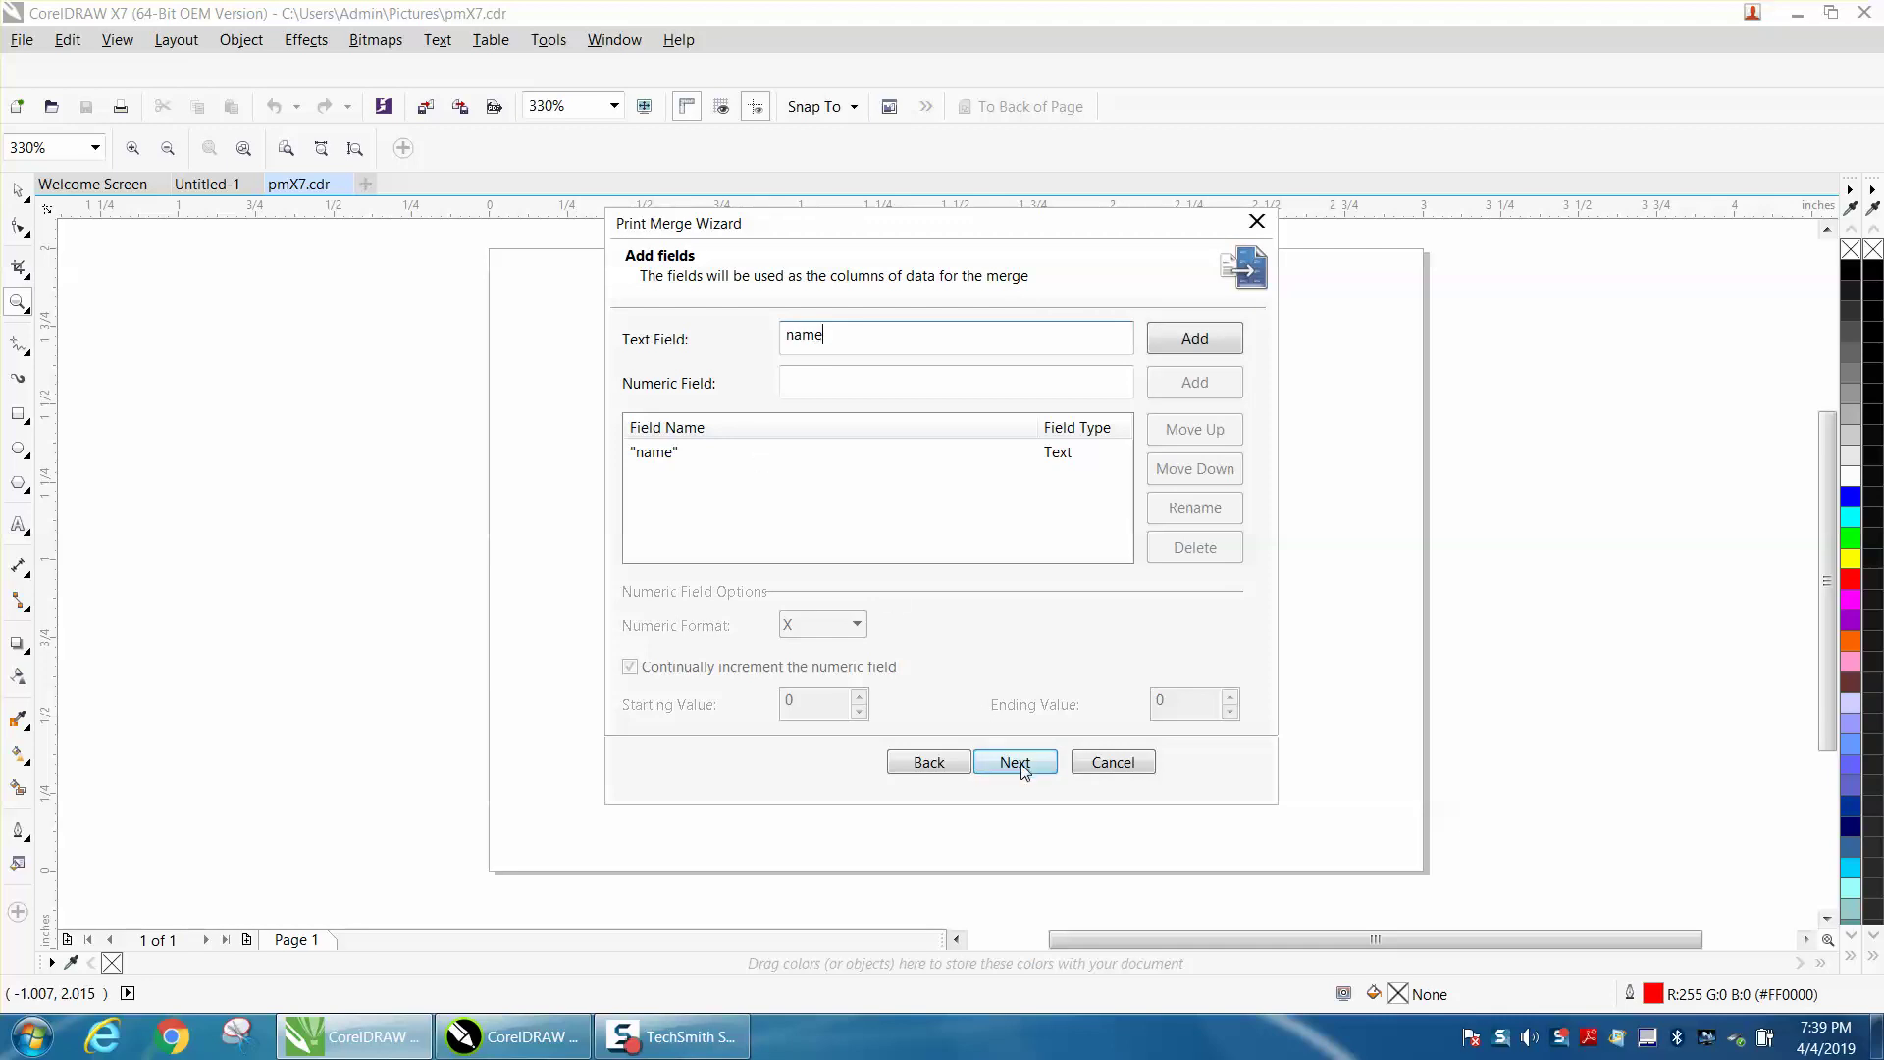
pyautogui.click(1019, 764)
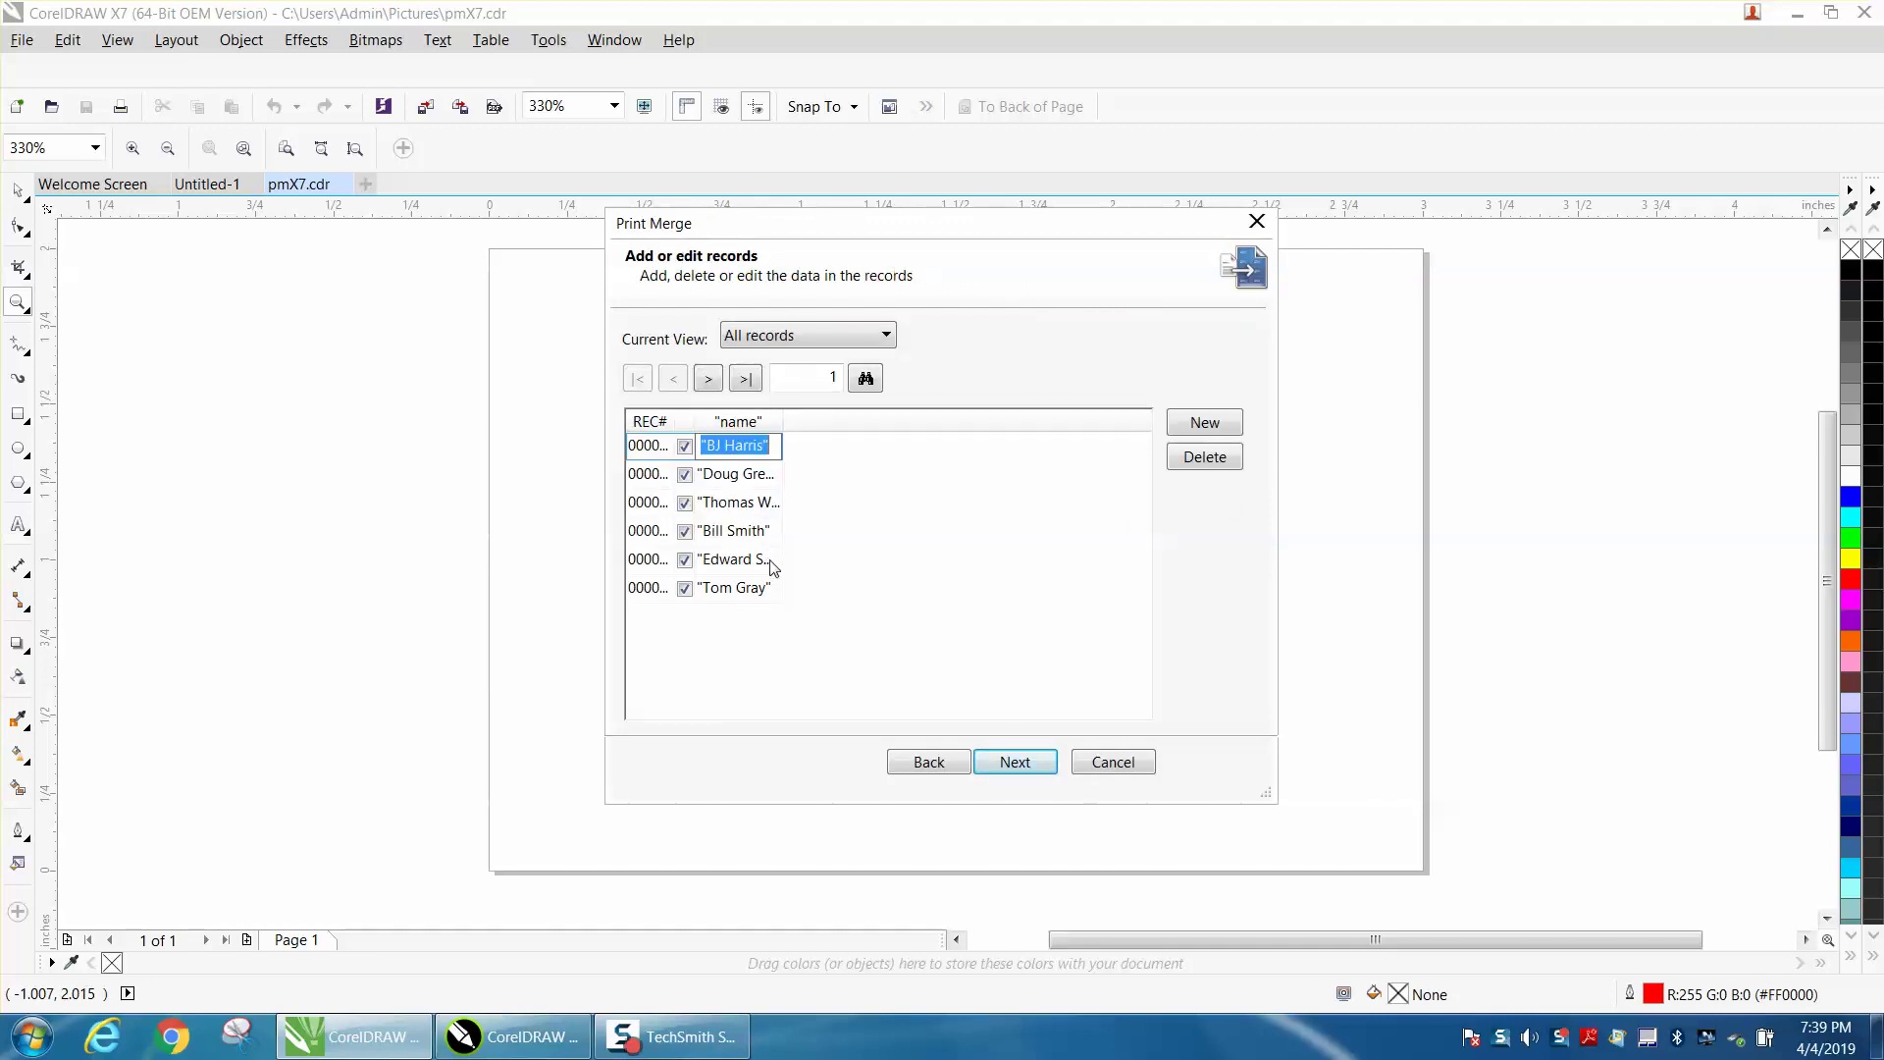
pyautogui.click(1017, 763)
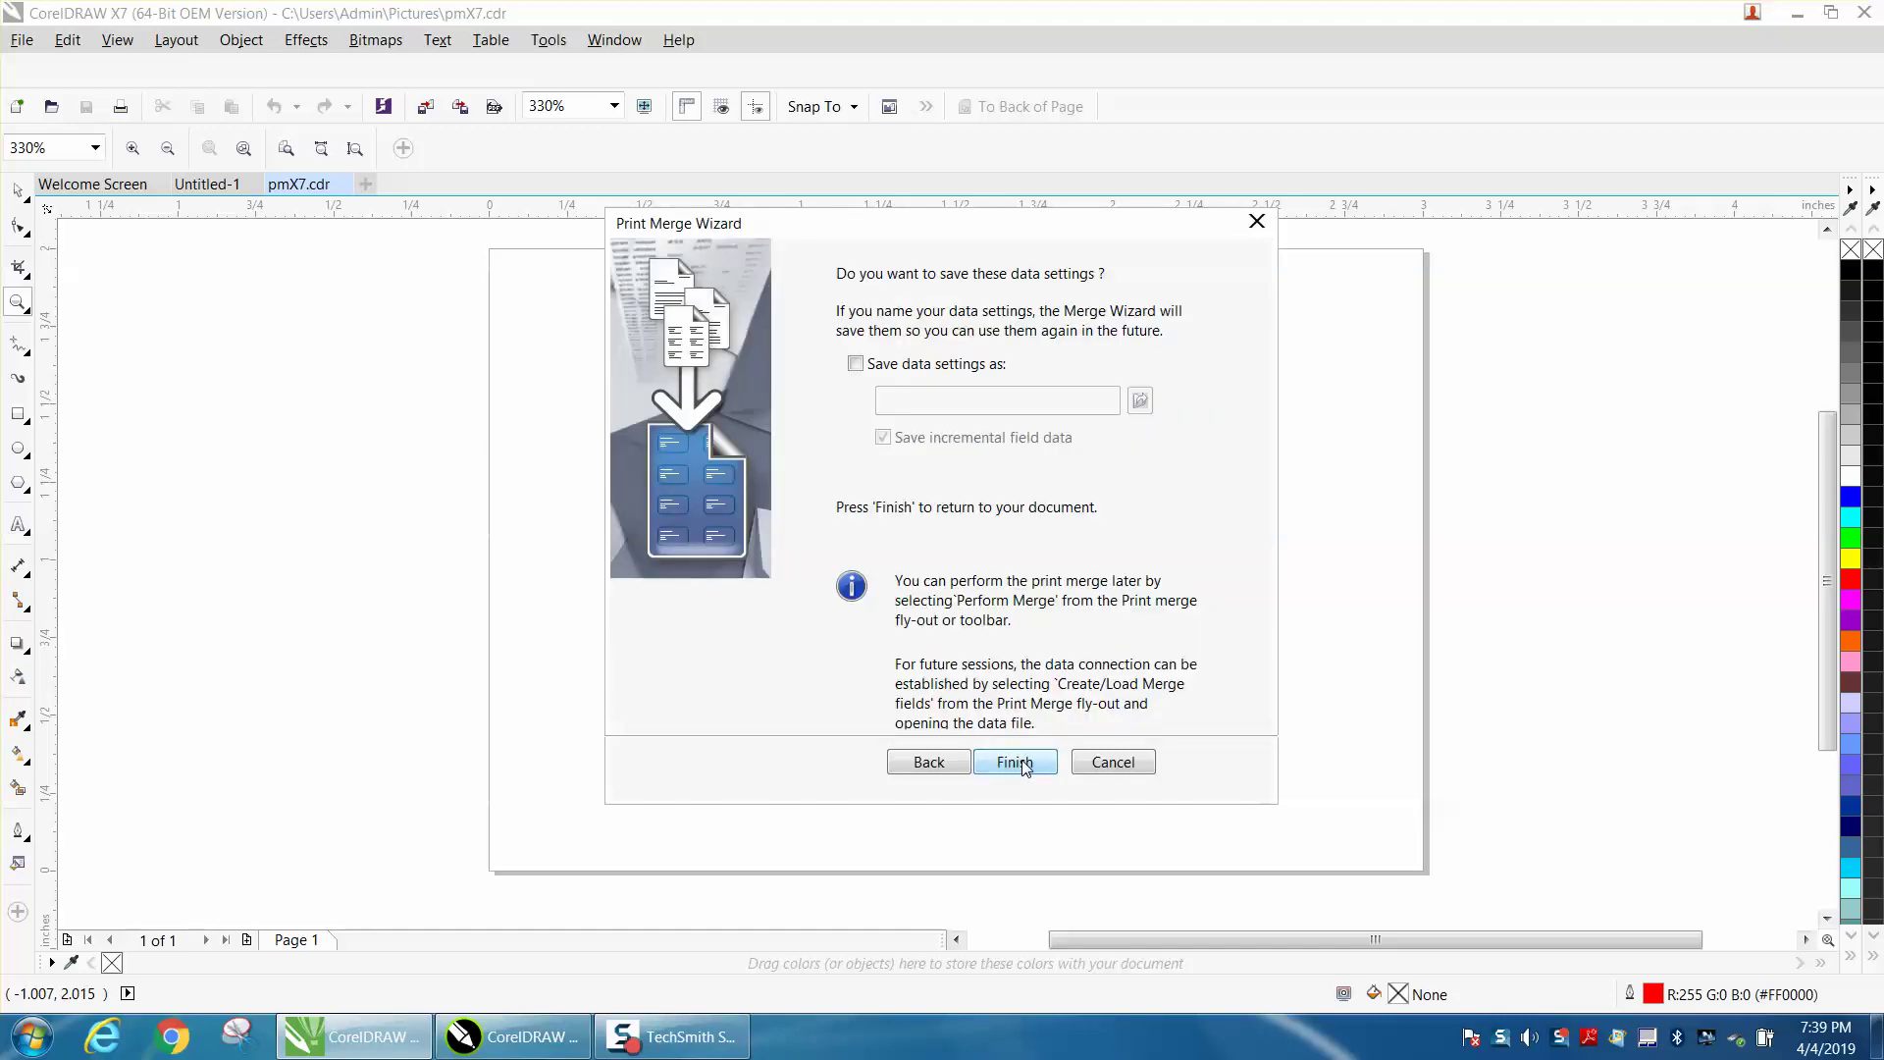
pyautogui.click(1021, 766)
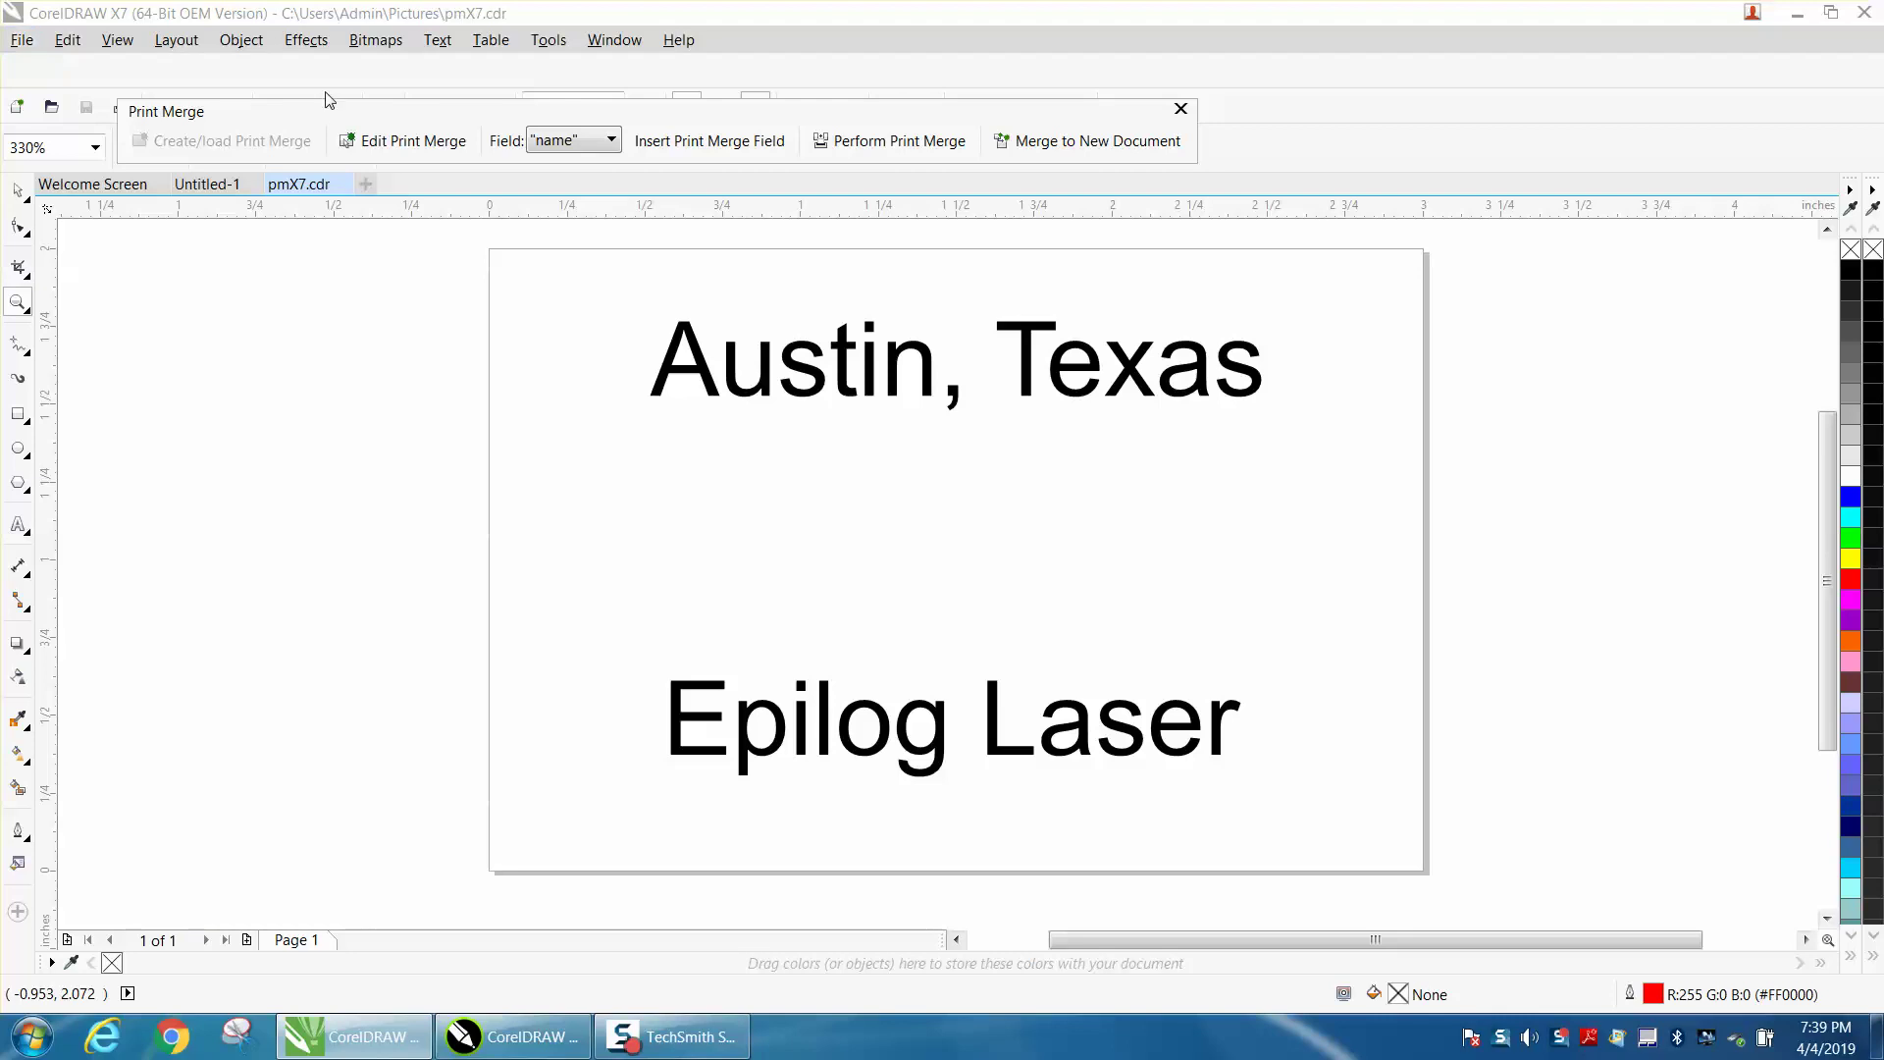
# Step: Insert the <"name"> merge field and centre it between Austin, Texas and Epilog Laser
pyautogui.click(671, 147)
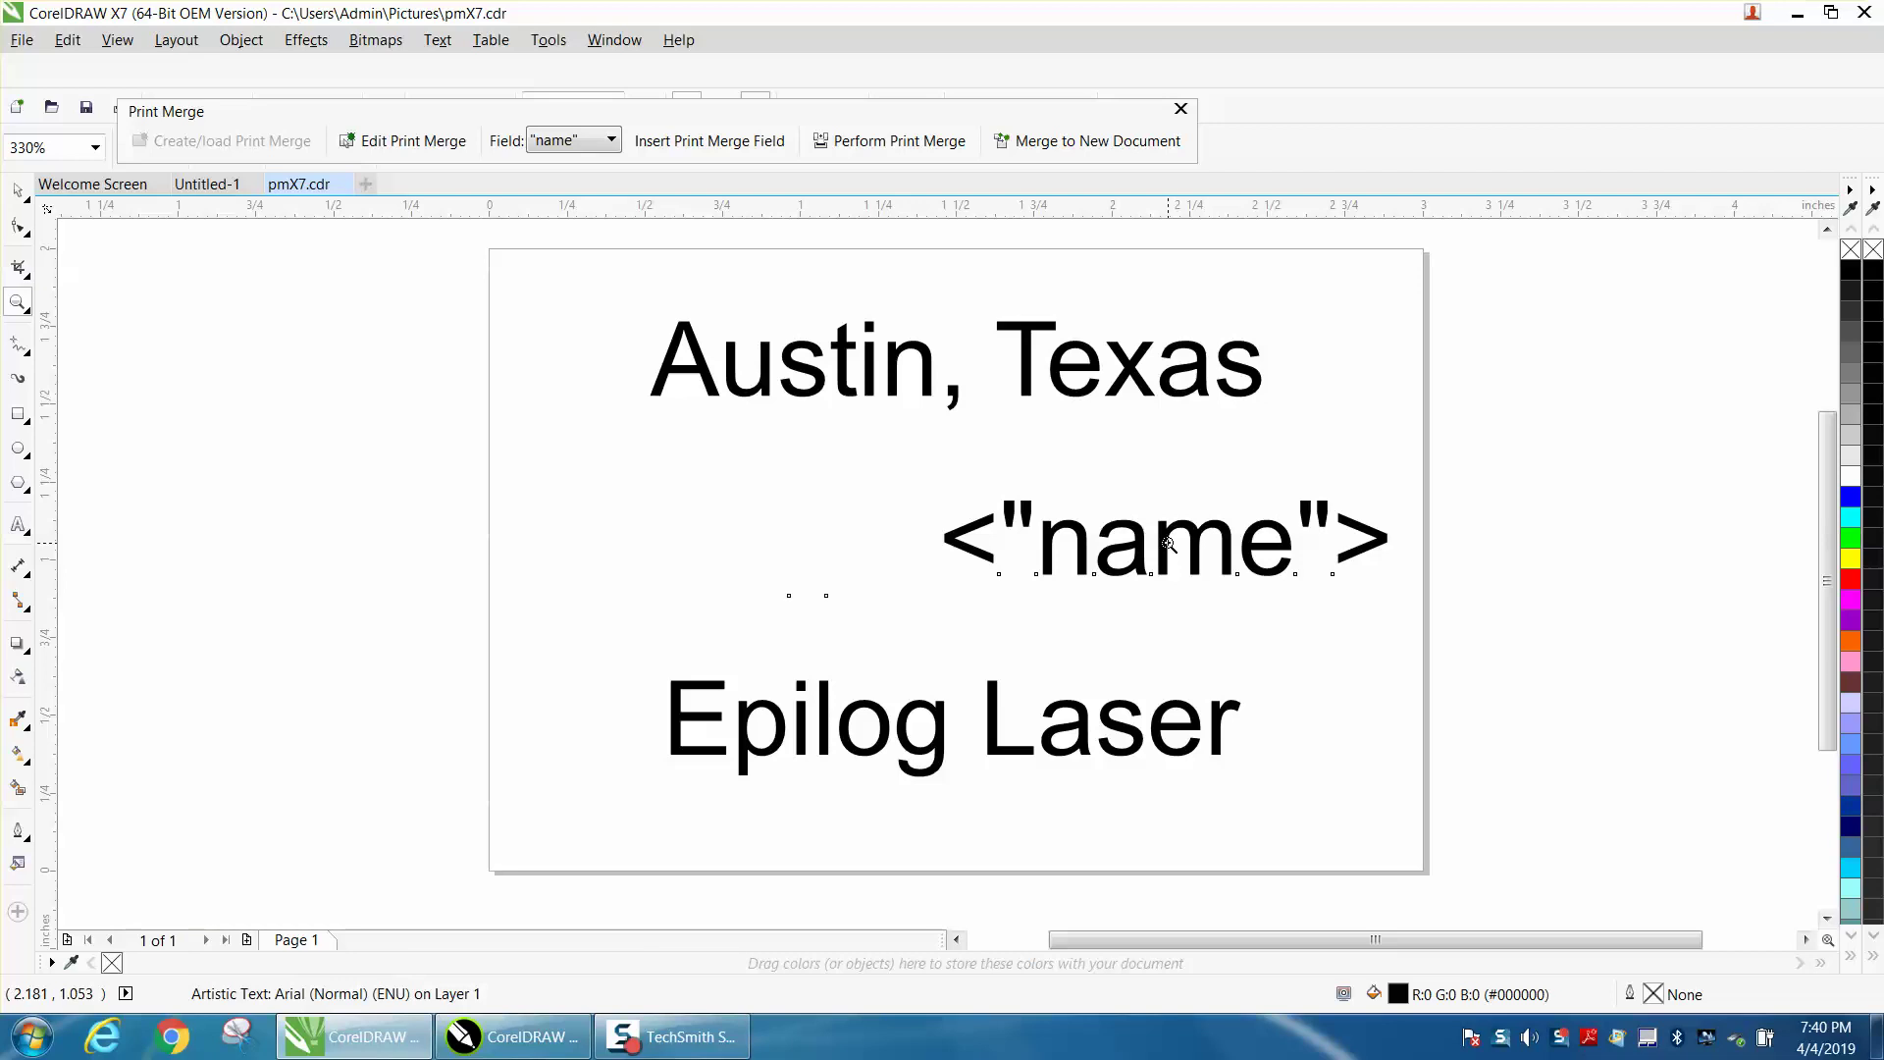
pyautogui.press('p')
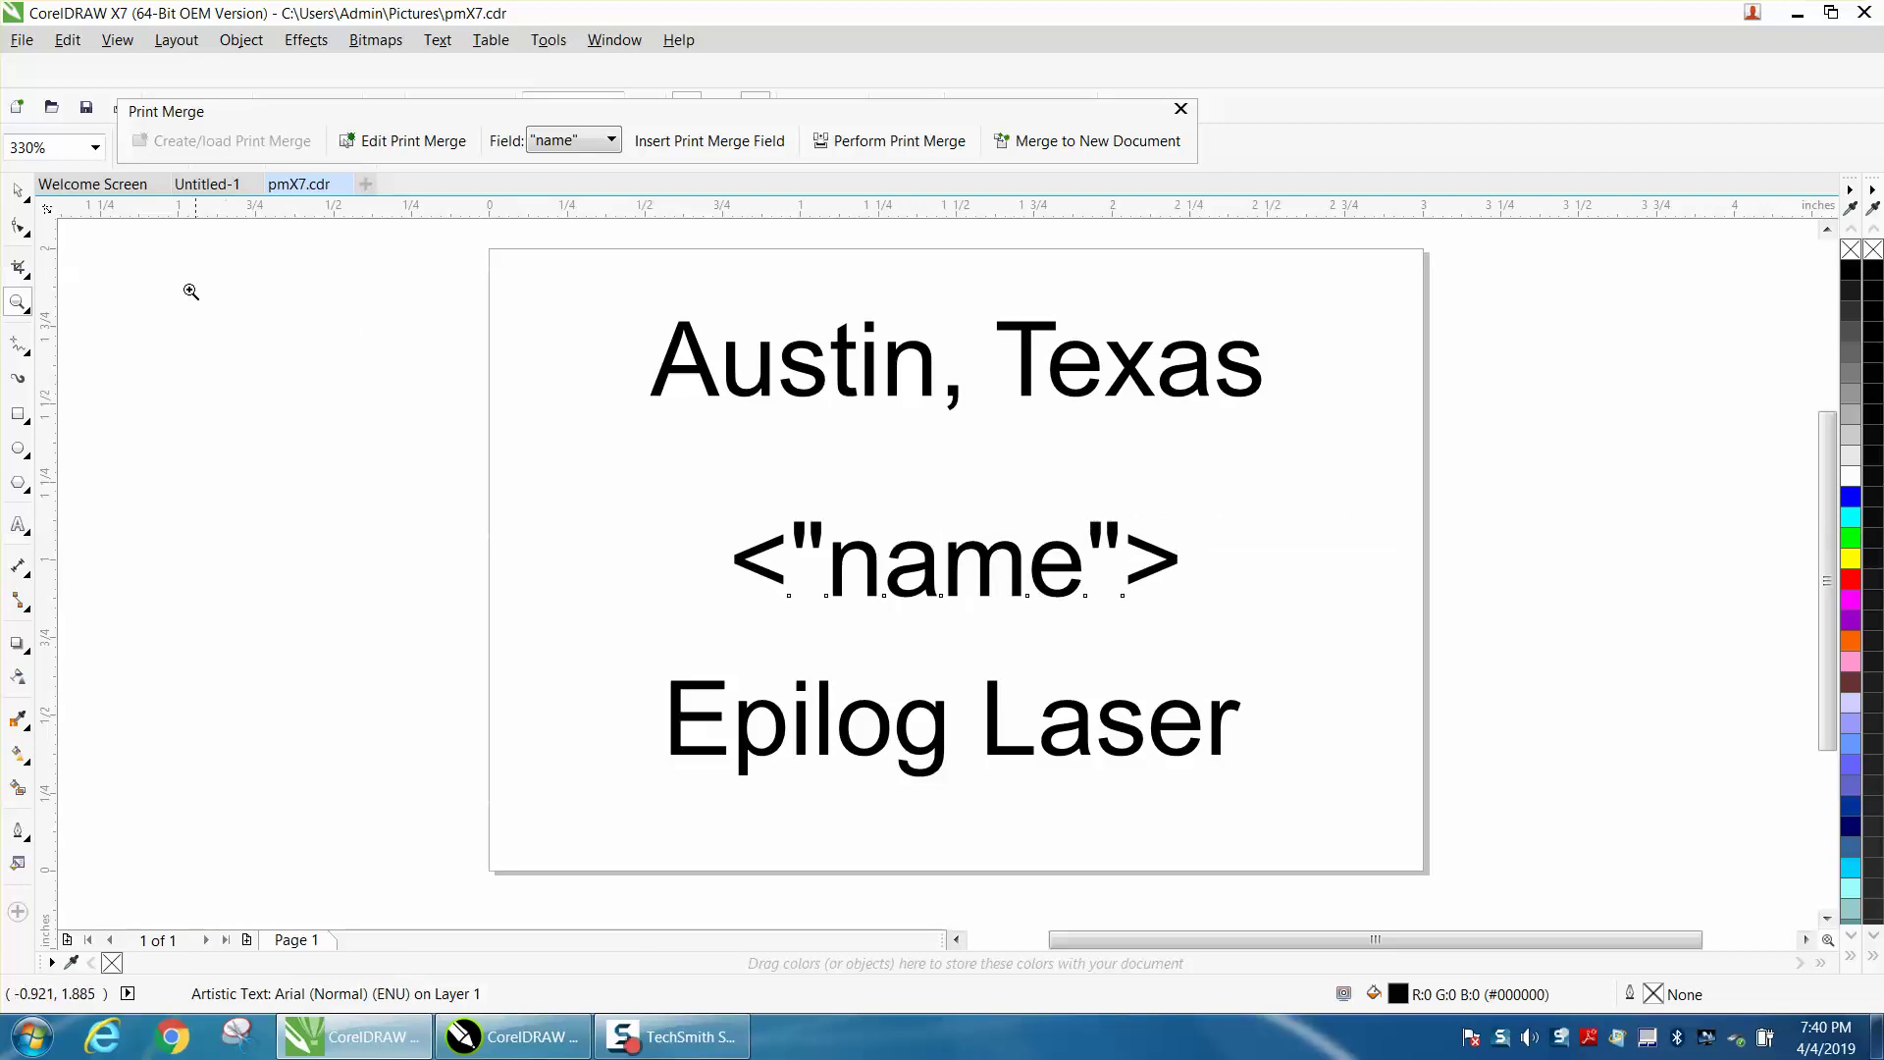
pyautogui.press('space')
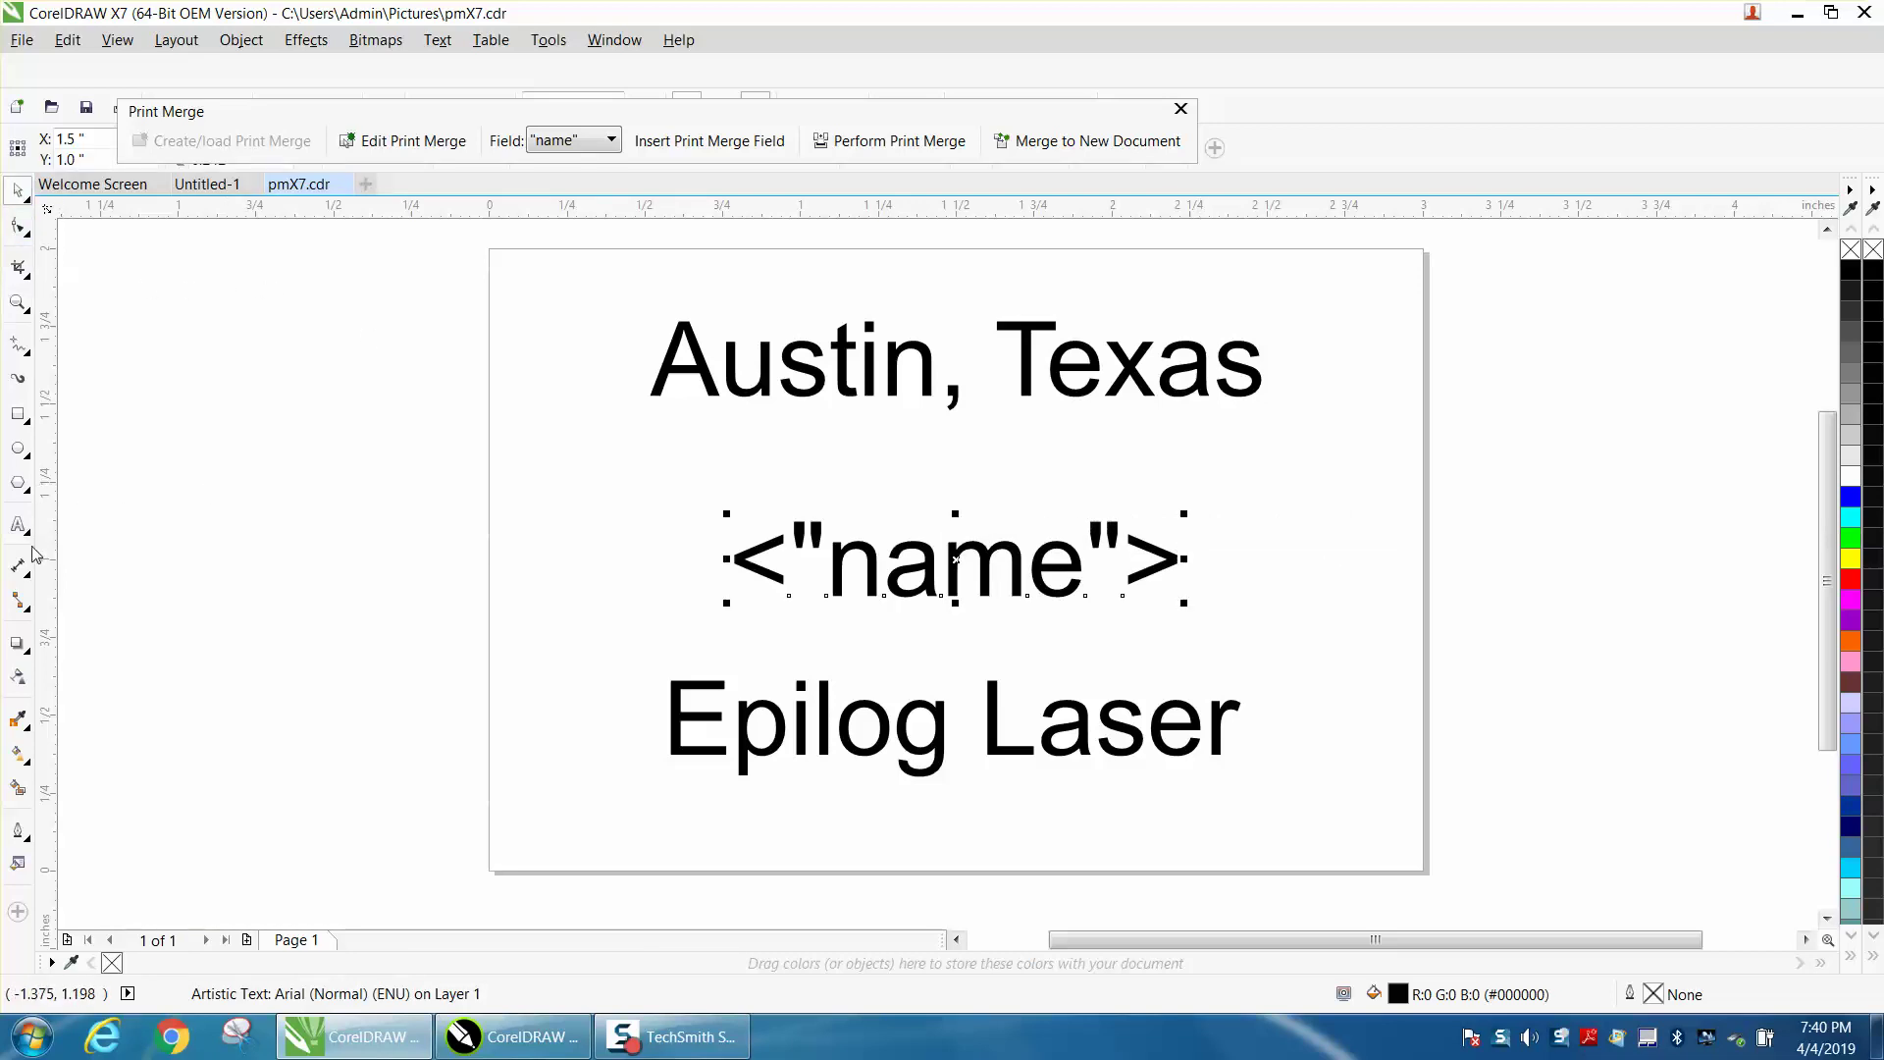
# Step: Fit the name field into an envelope, warping it into a pointed curve
pyautogui.click(26, 654)
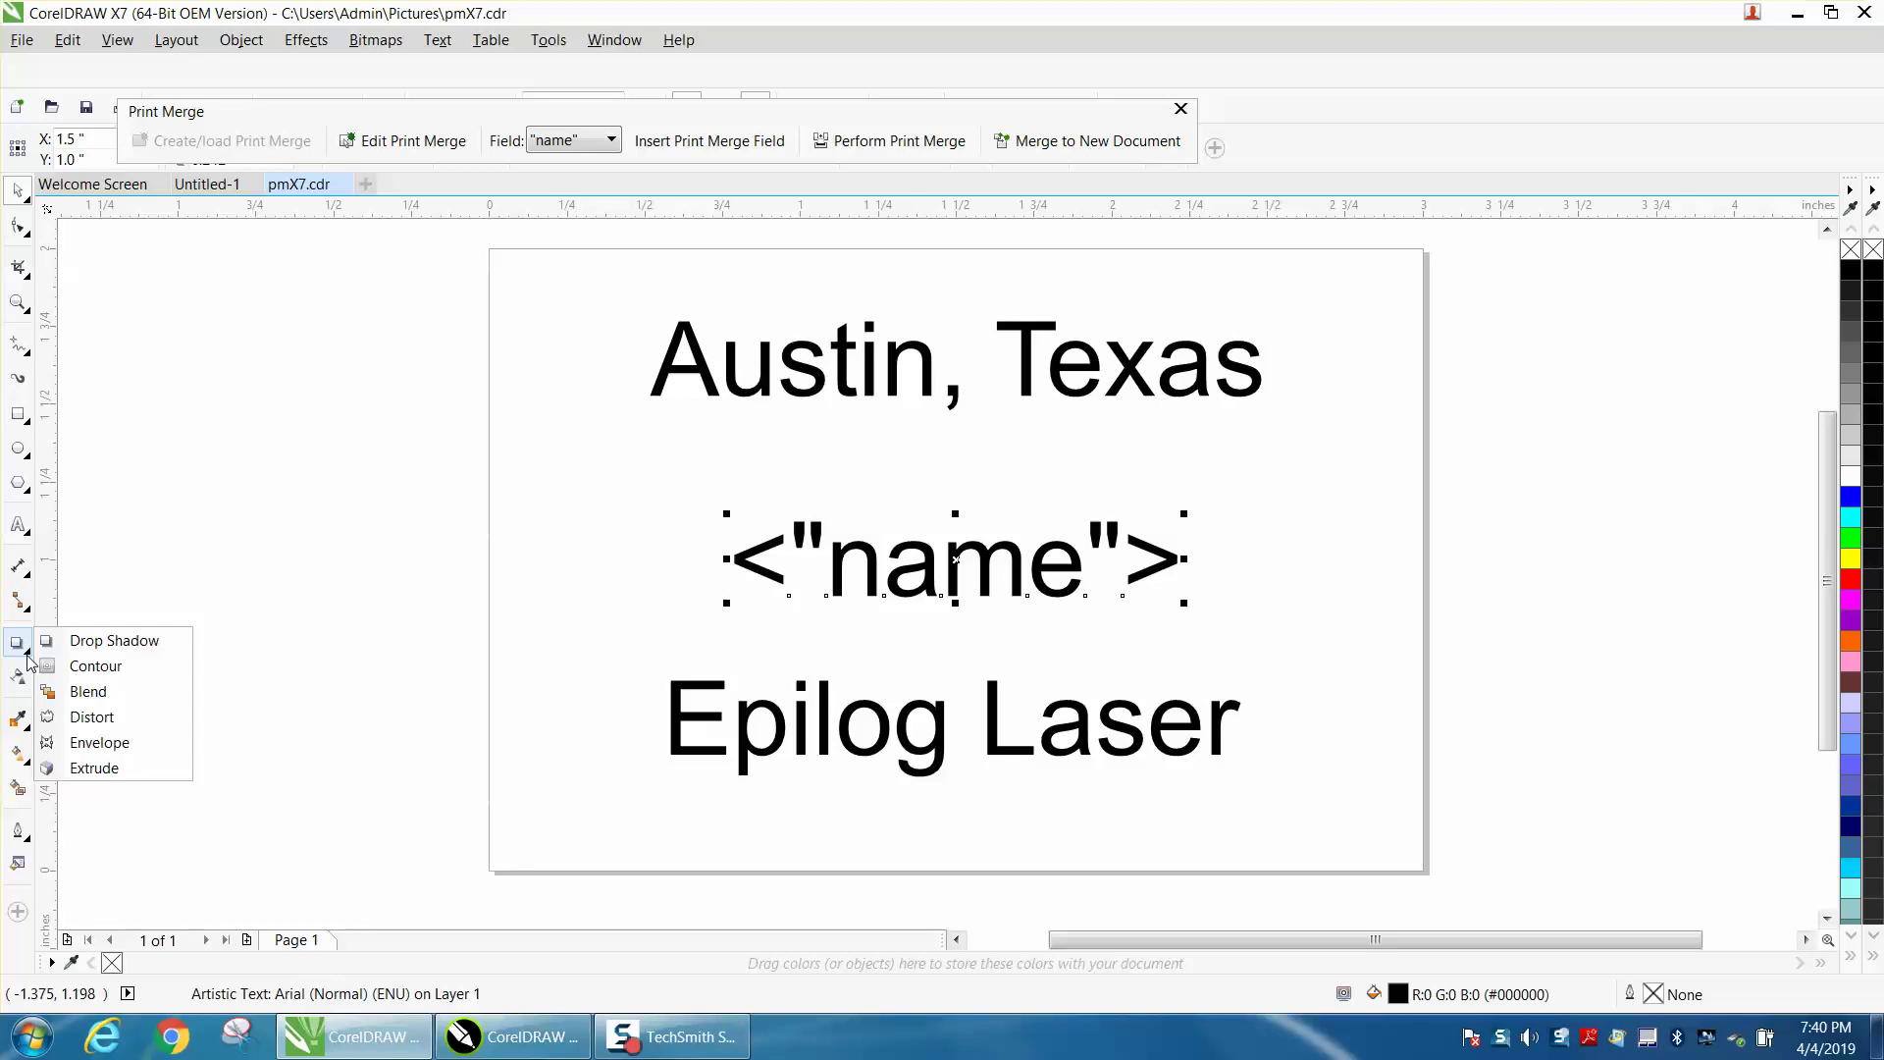
pyautogui.click(108, 746)
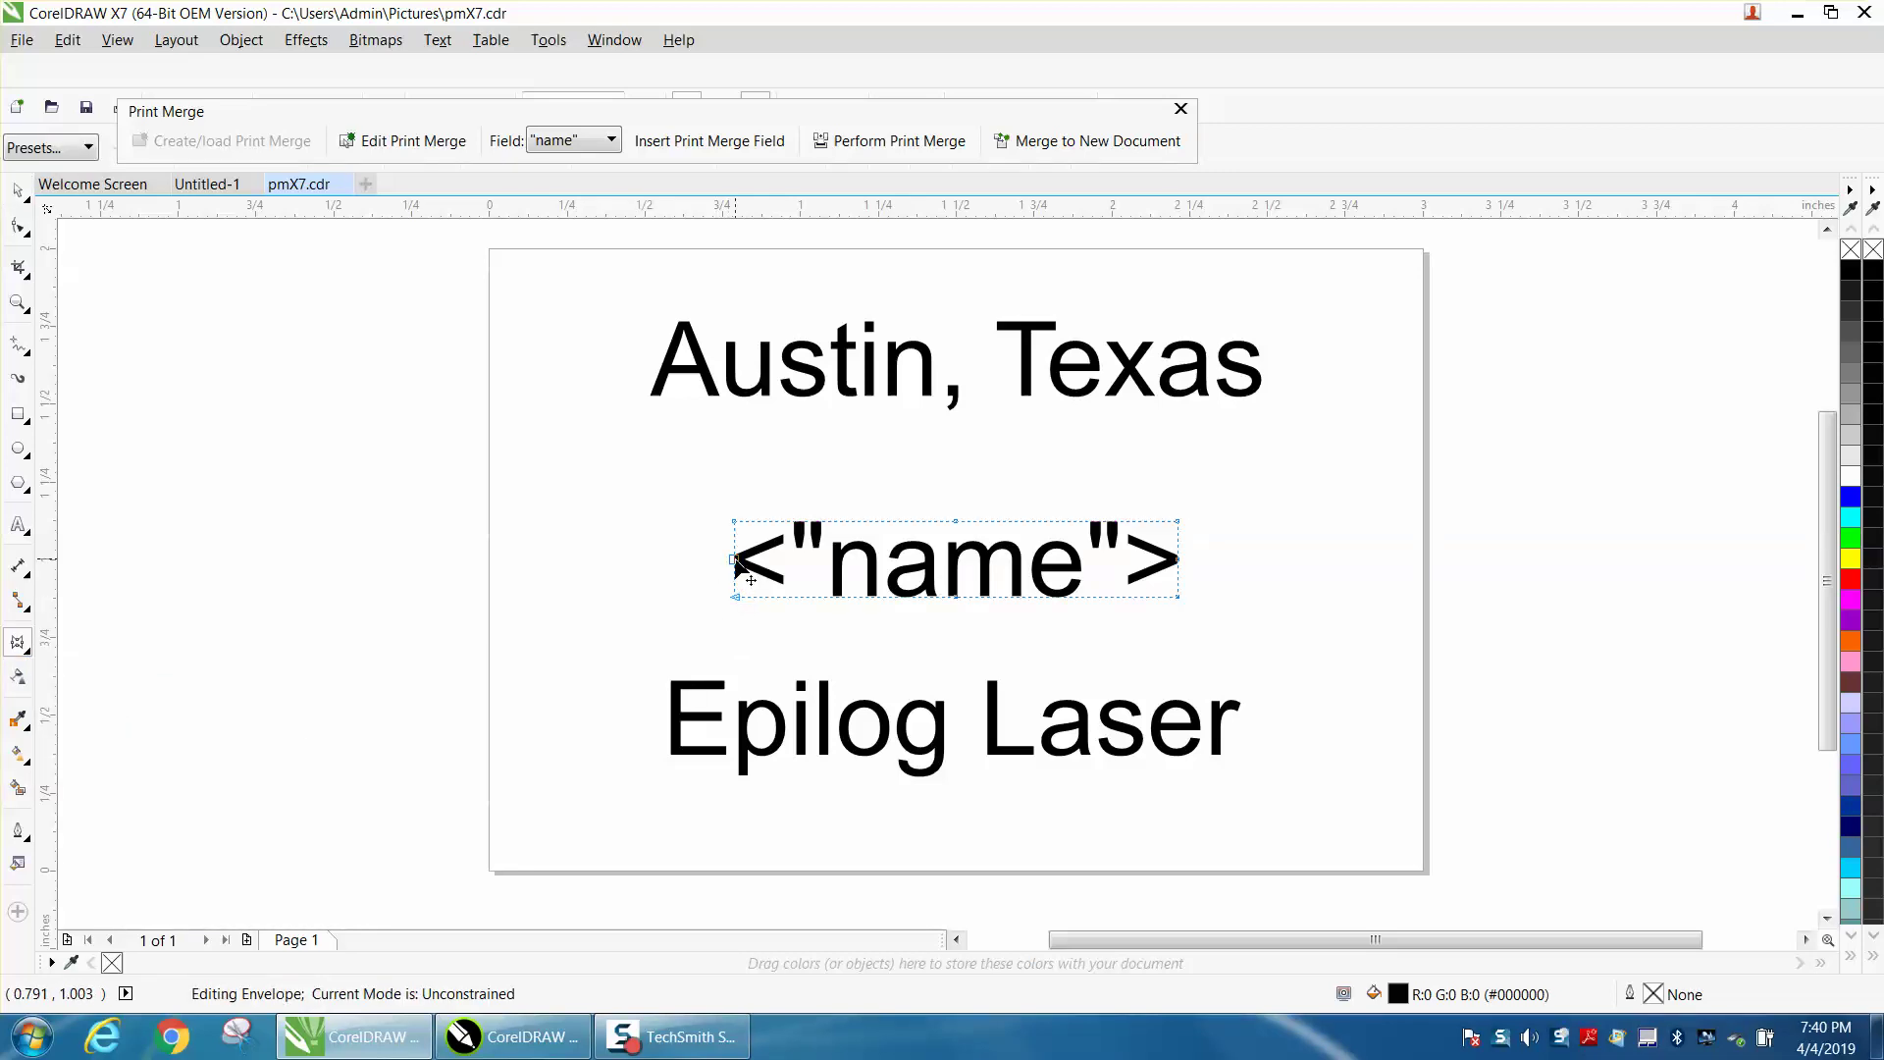
pyautogui.moveTo(736, 558); pyautogui.dragTo(682, 558)
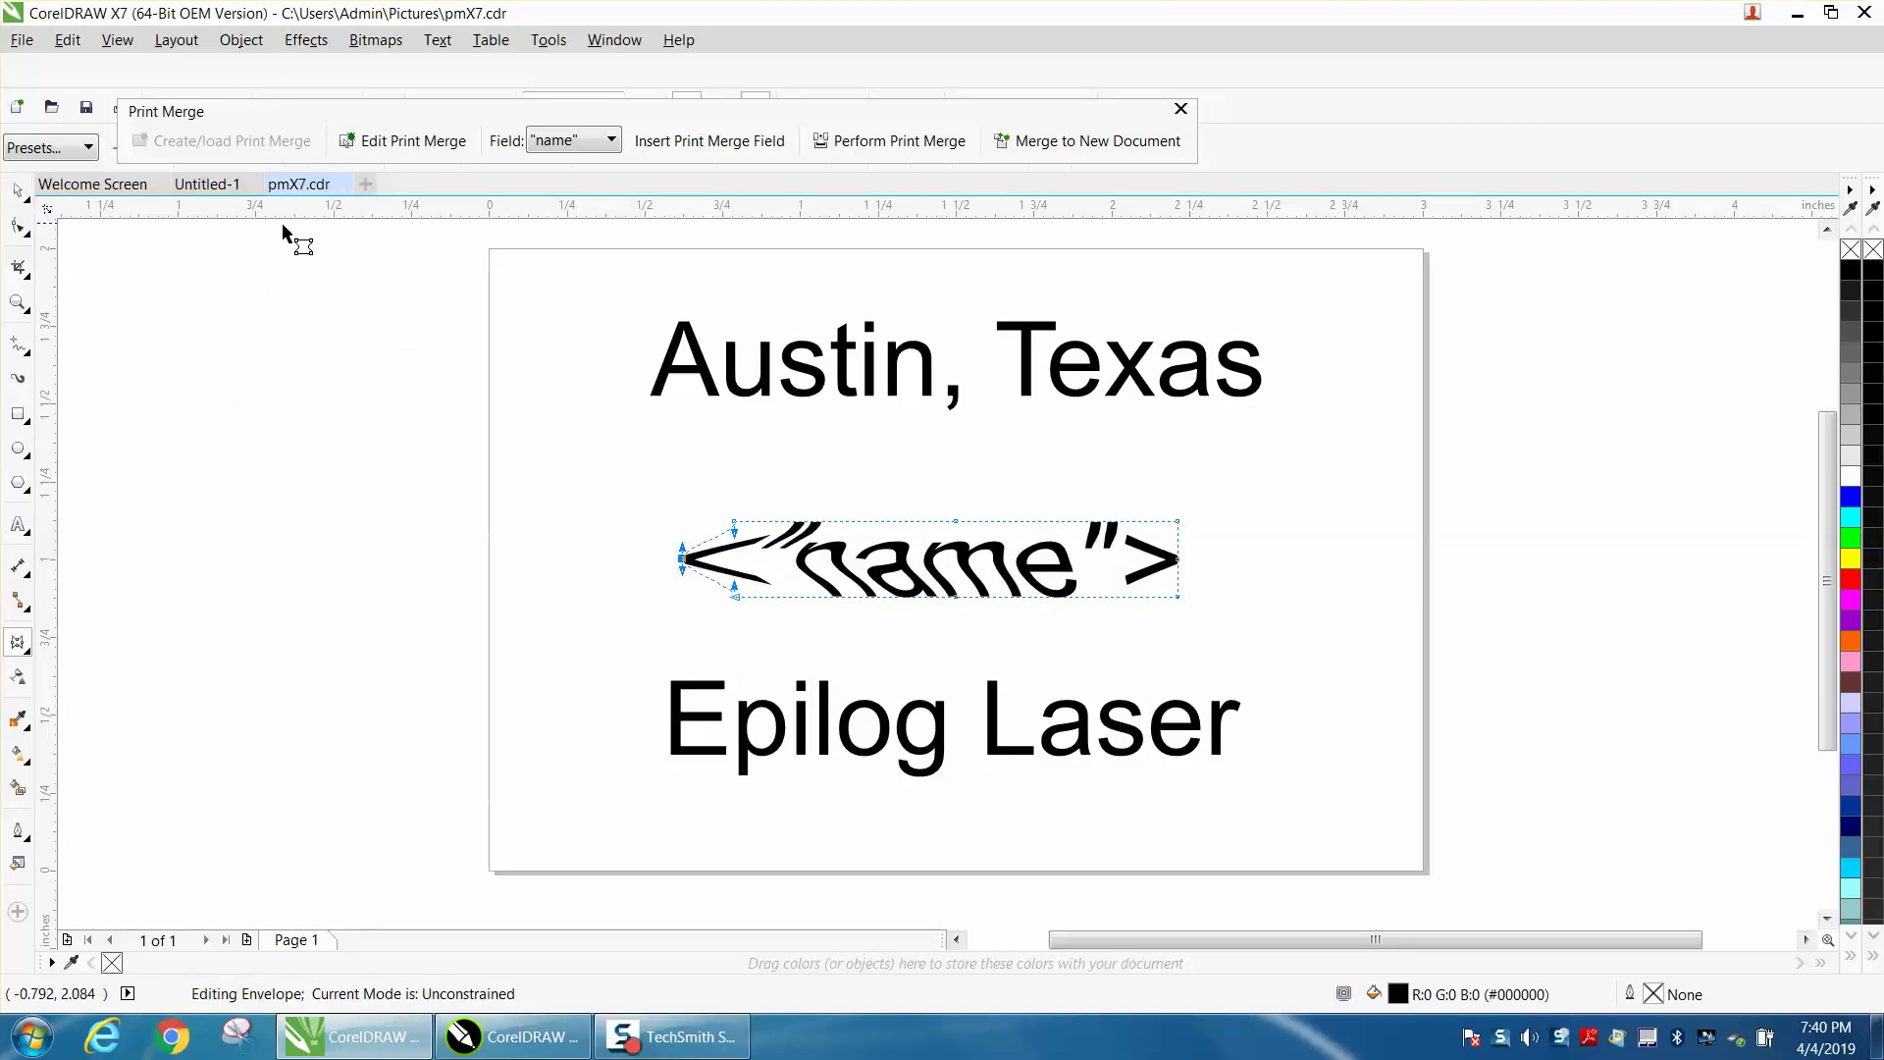
# Step: Dock the Print Merge toolbar above the canvas and undo the envelope warp twice
pyautogui.moveTo(677, 114); pyautogui.dragTo(542, 165)
pyautogui.click(275, 106)
pyautogui.click(276, 106)
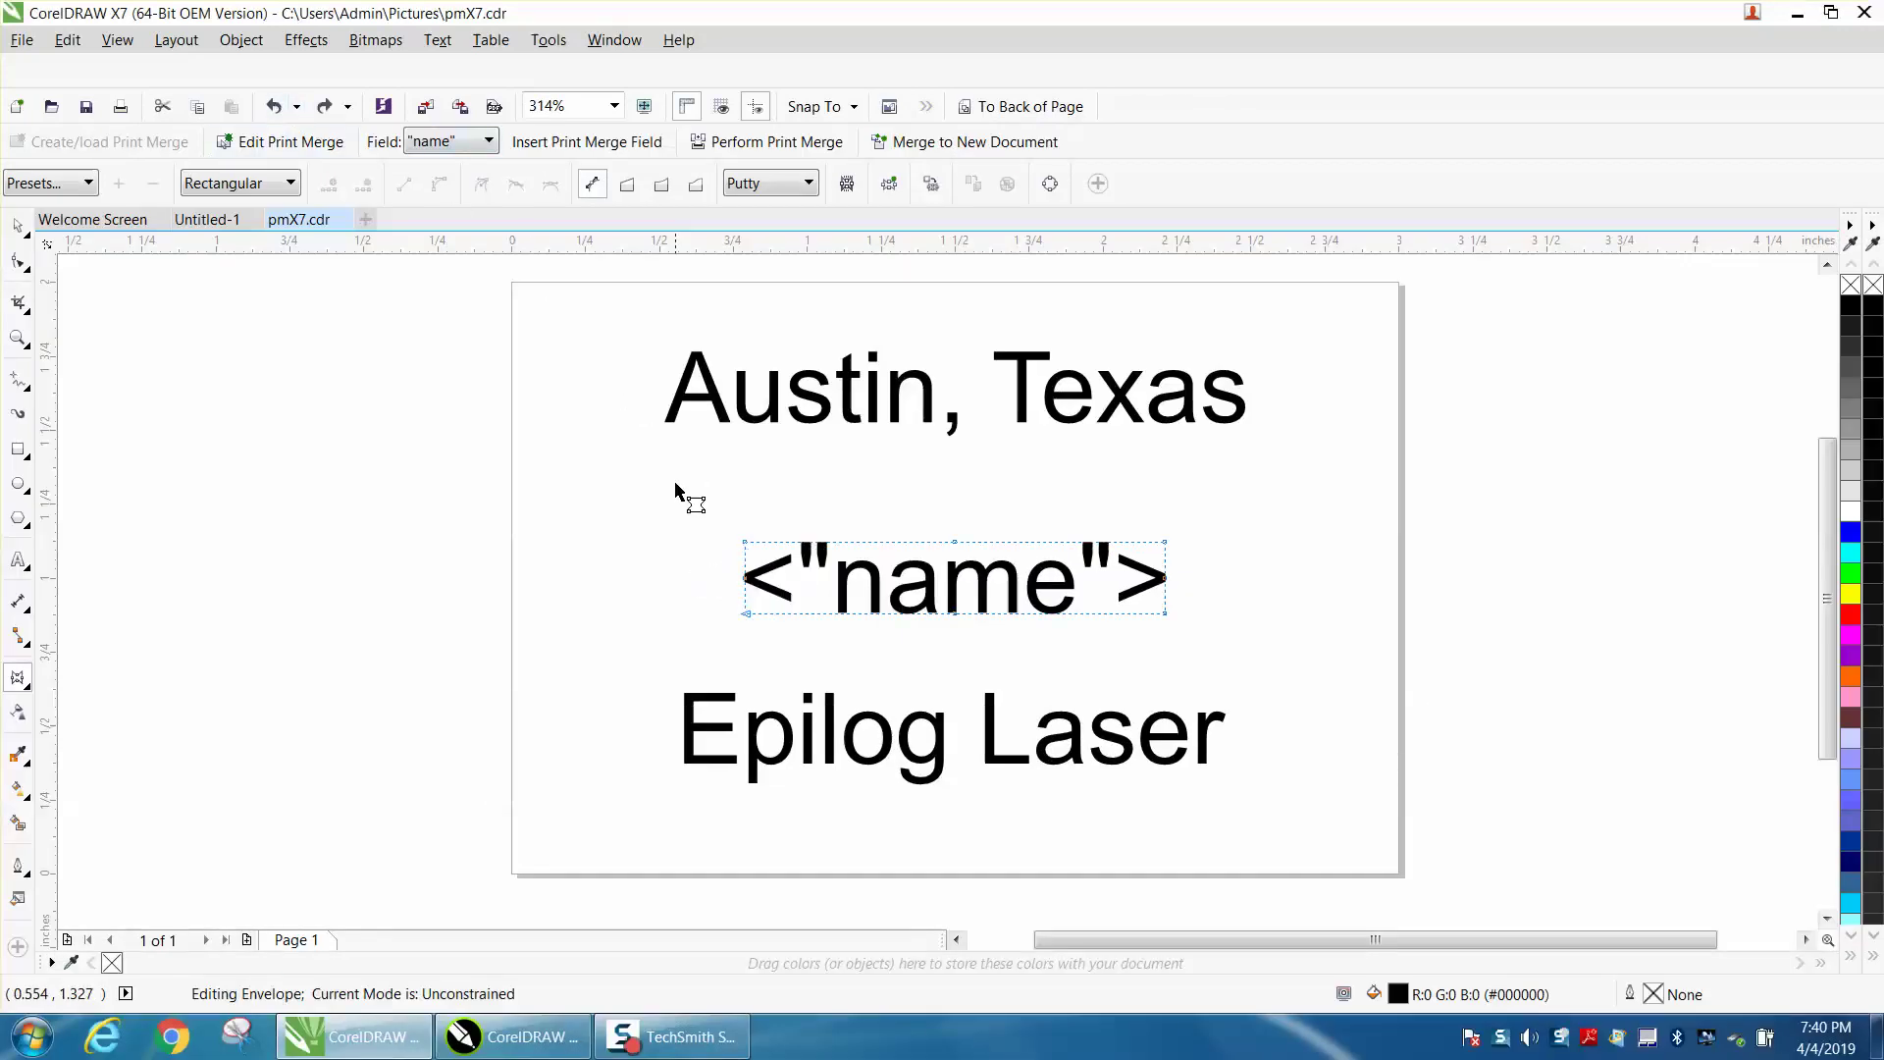
# Step: Drag the envelope's left and right nodes outward to widen the name field
pyautogui.moveTo(753, 605); pyautogui.dragTo(779, 640)
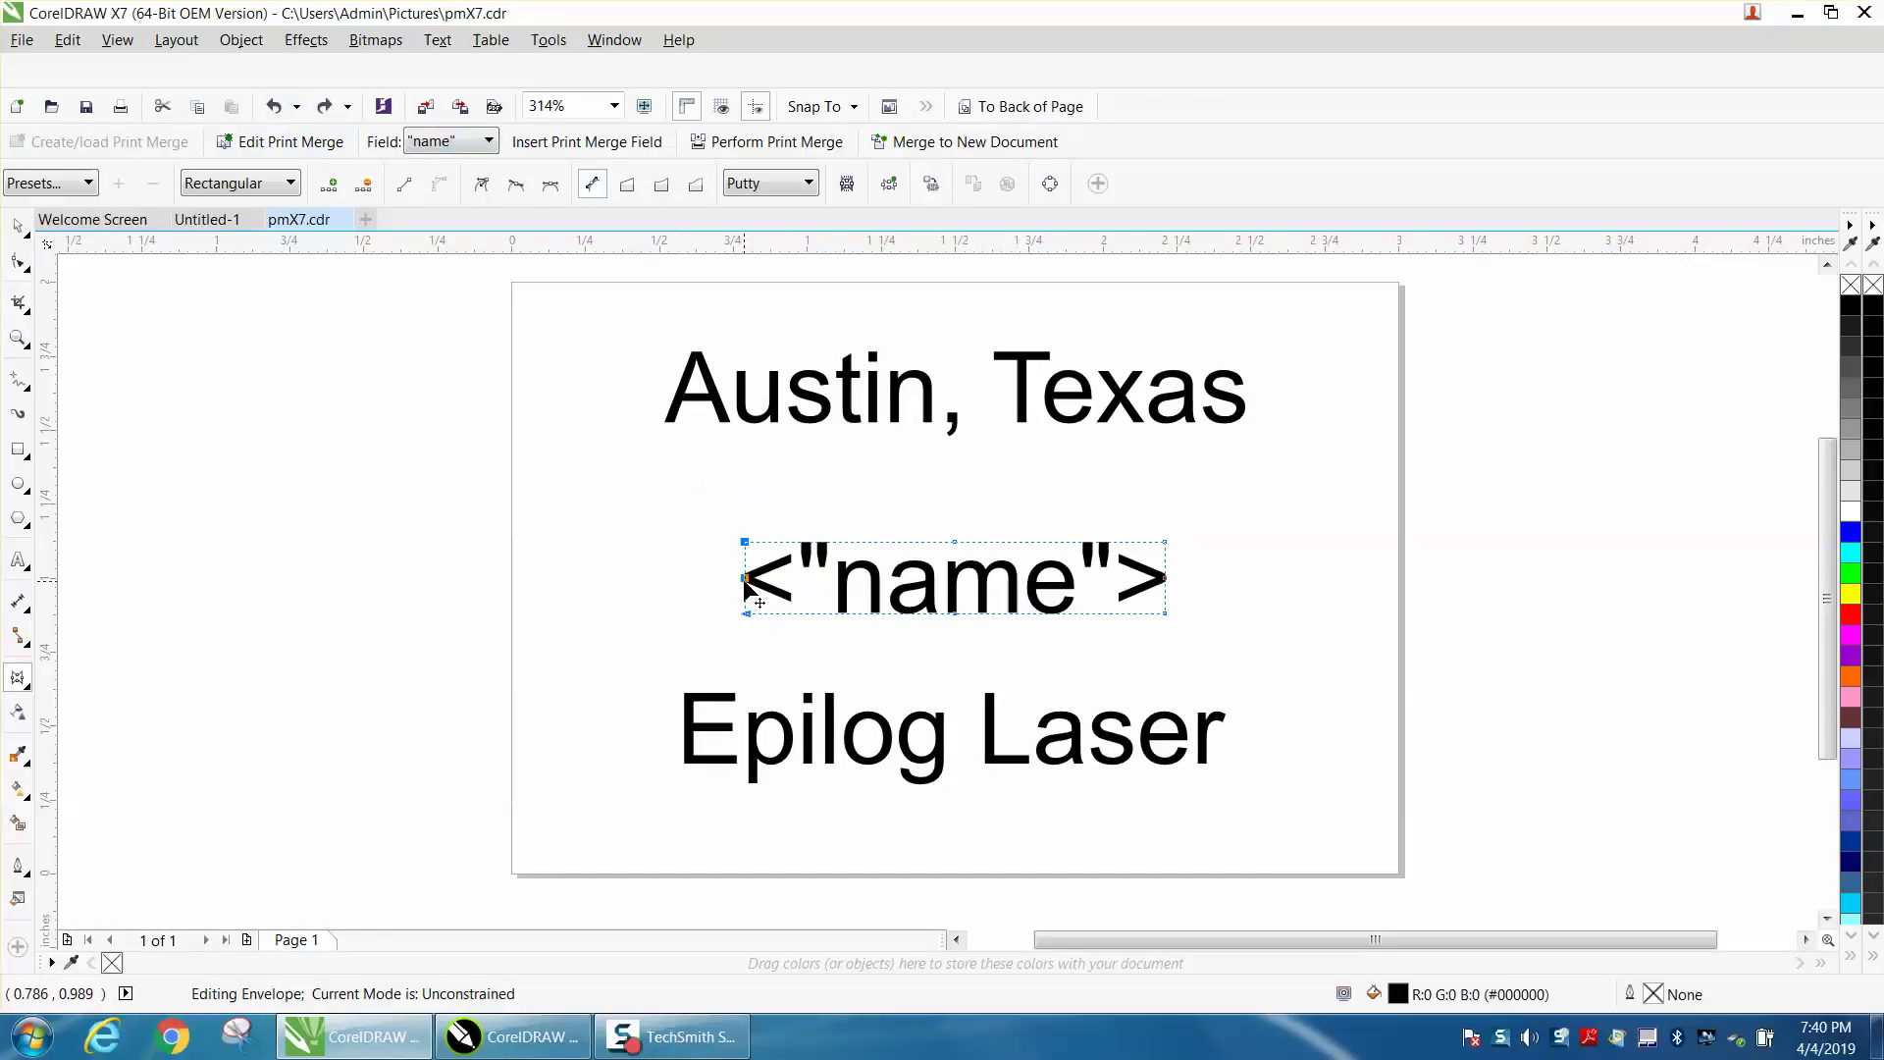
pyautogui.moveTo(746, 579); pyautogui.dragTo(667, 575)
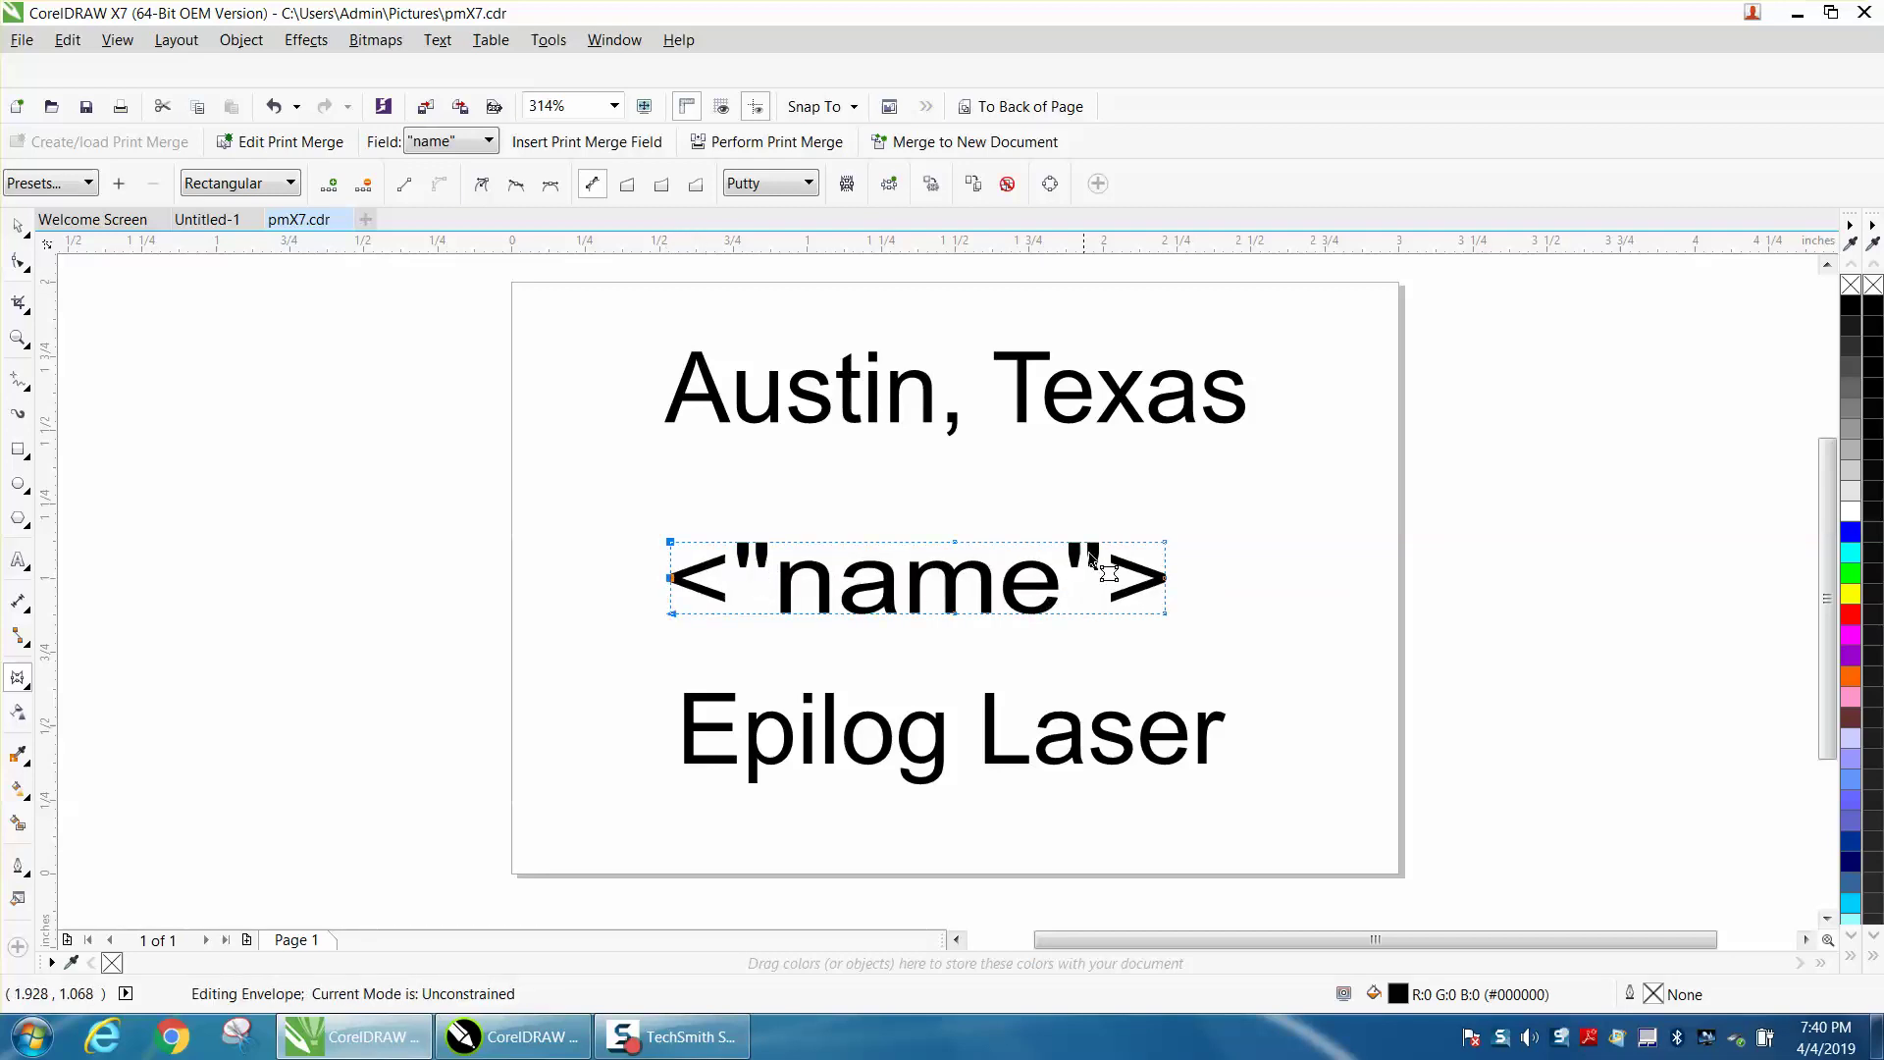
pyautogui.moveTo(1128, 513); pyautogui.dragTo(1211, 666)
pyautogui.moveTo(1170, 585); pyautogui.dragTo(1240, 579)
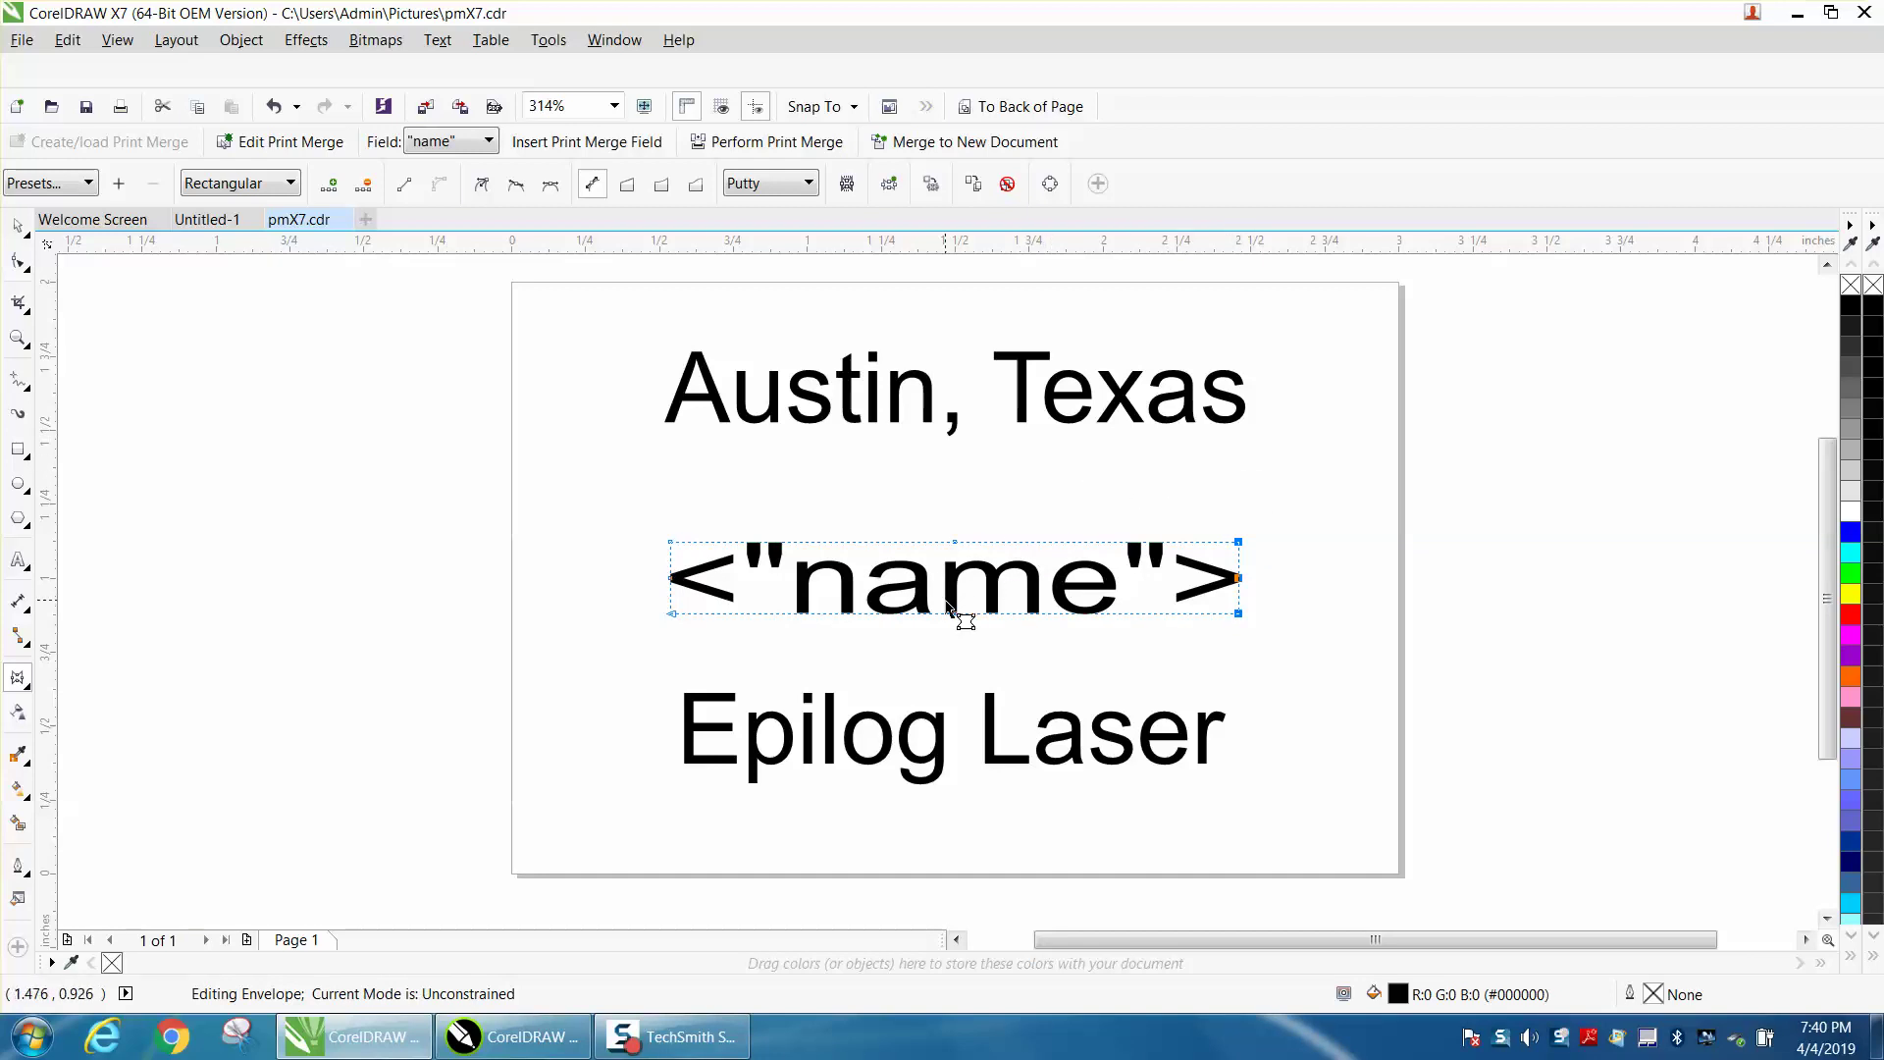
# Step: Raise the envelope's top nodes to make the name field taller, discarding a bowed bottom edge
pyautogui.moveTo(955, 621); pyautogui.dragTo(955, 638)
pyautogui.click(273, 106)
pyautogui.moveTo(633, 495); pyautogui.dragTo(1263, 564)
pyautogui.moveTo(955, 545); pyautogui.dragTo(955, 525)
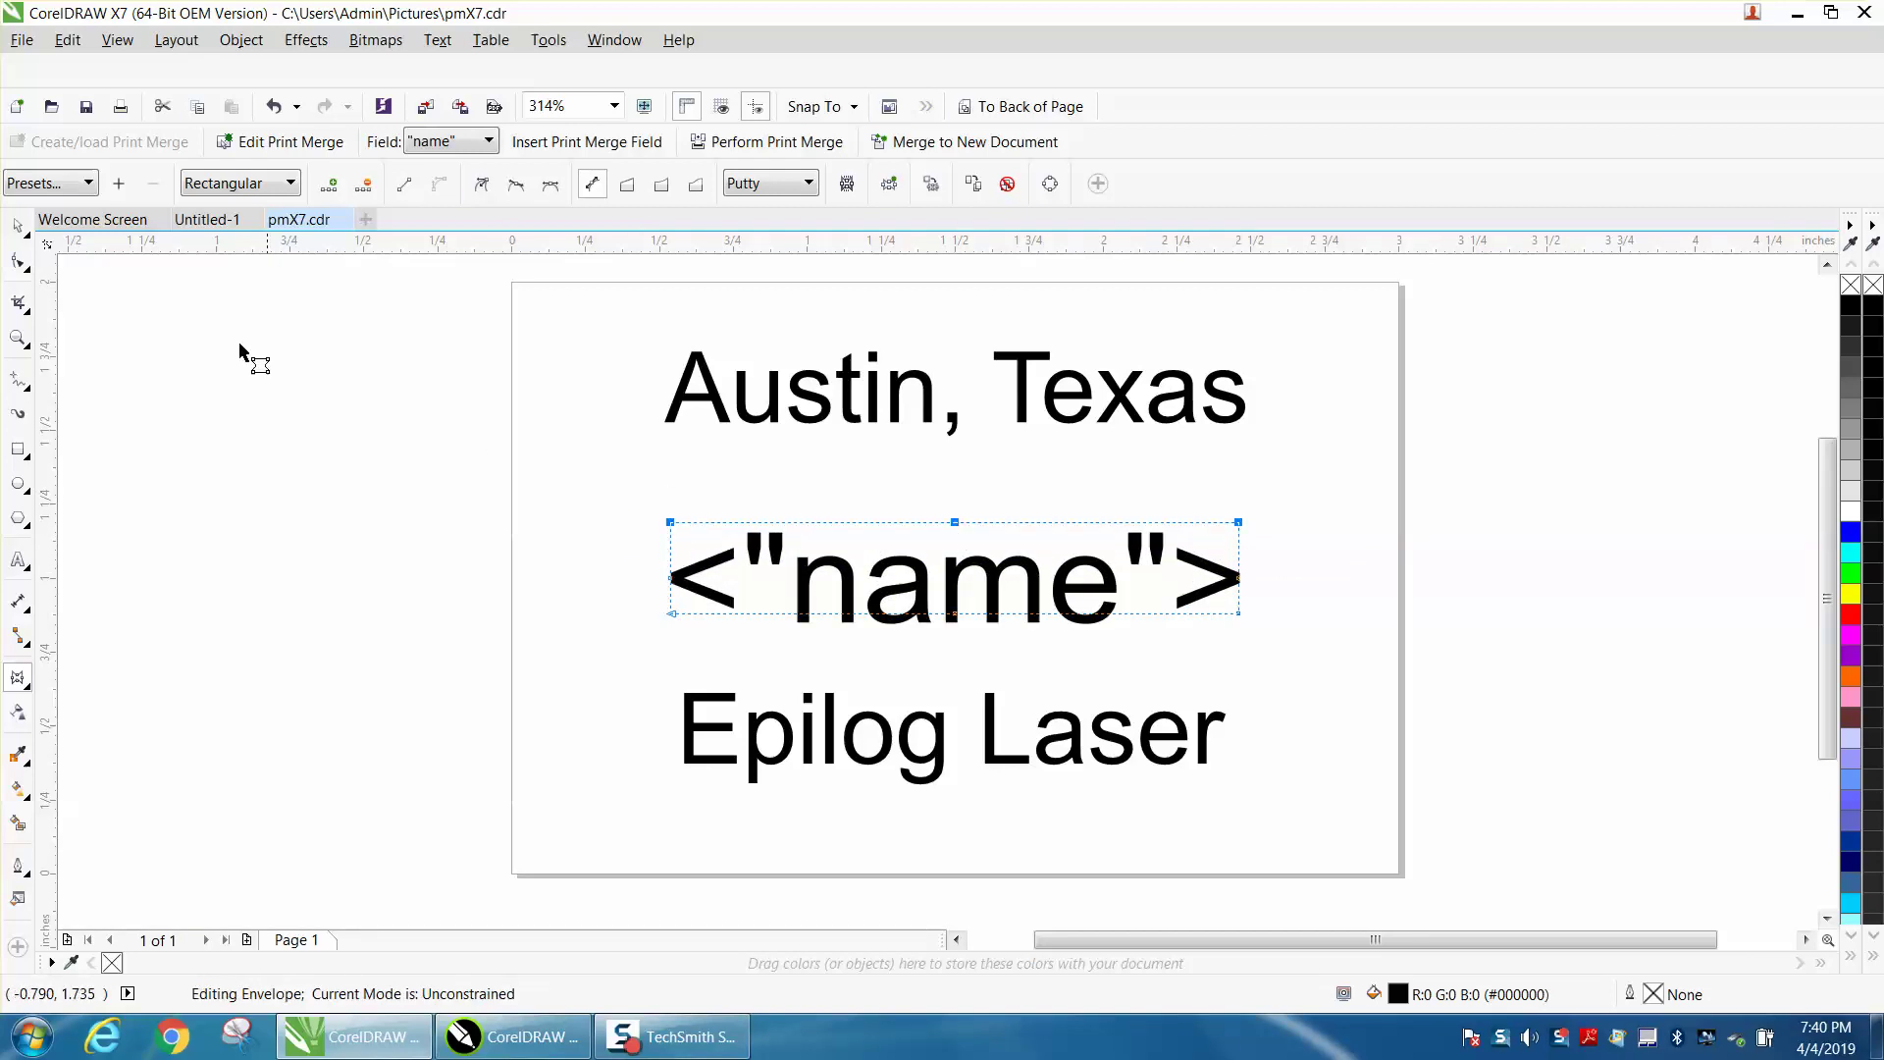
pyautogui.click(18, 227)
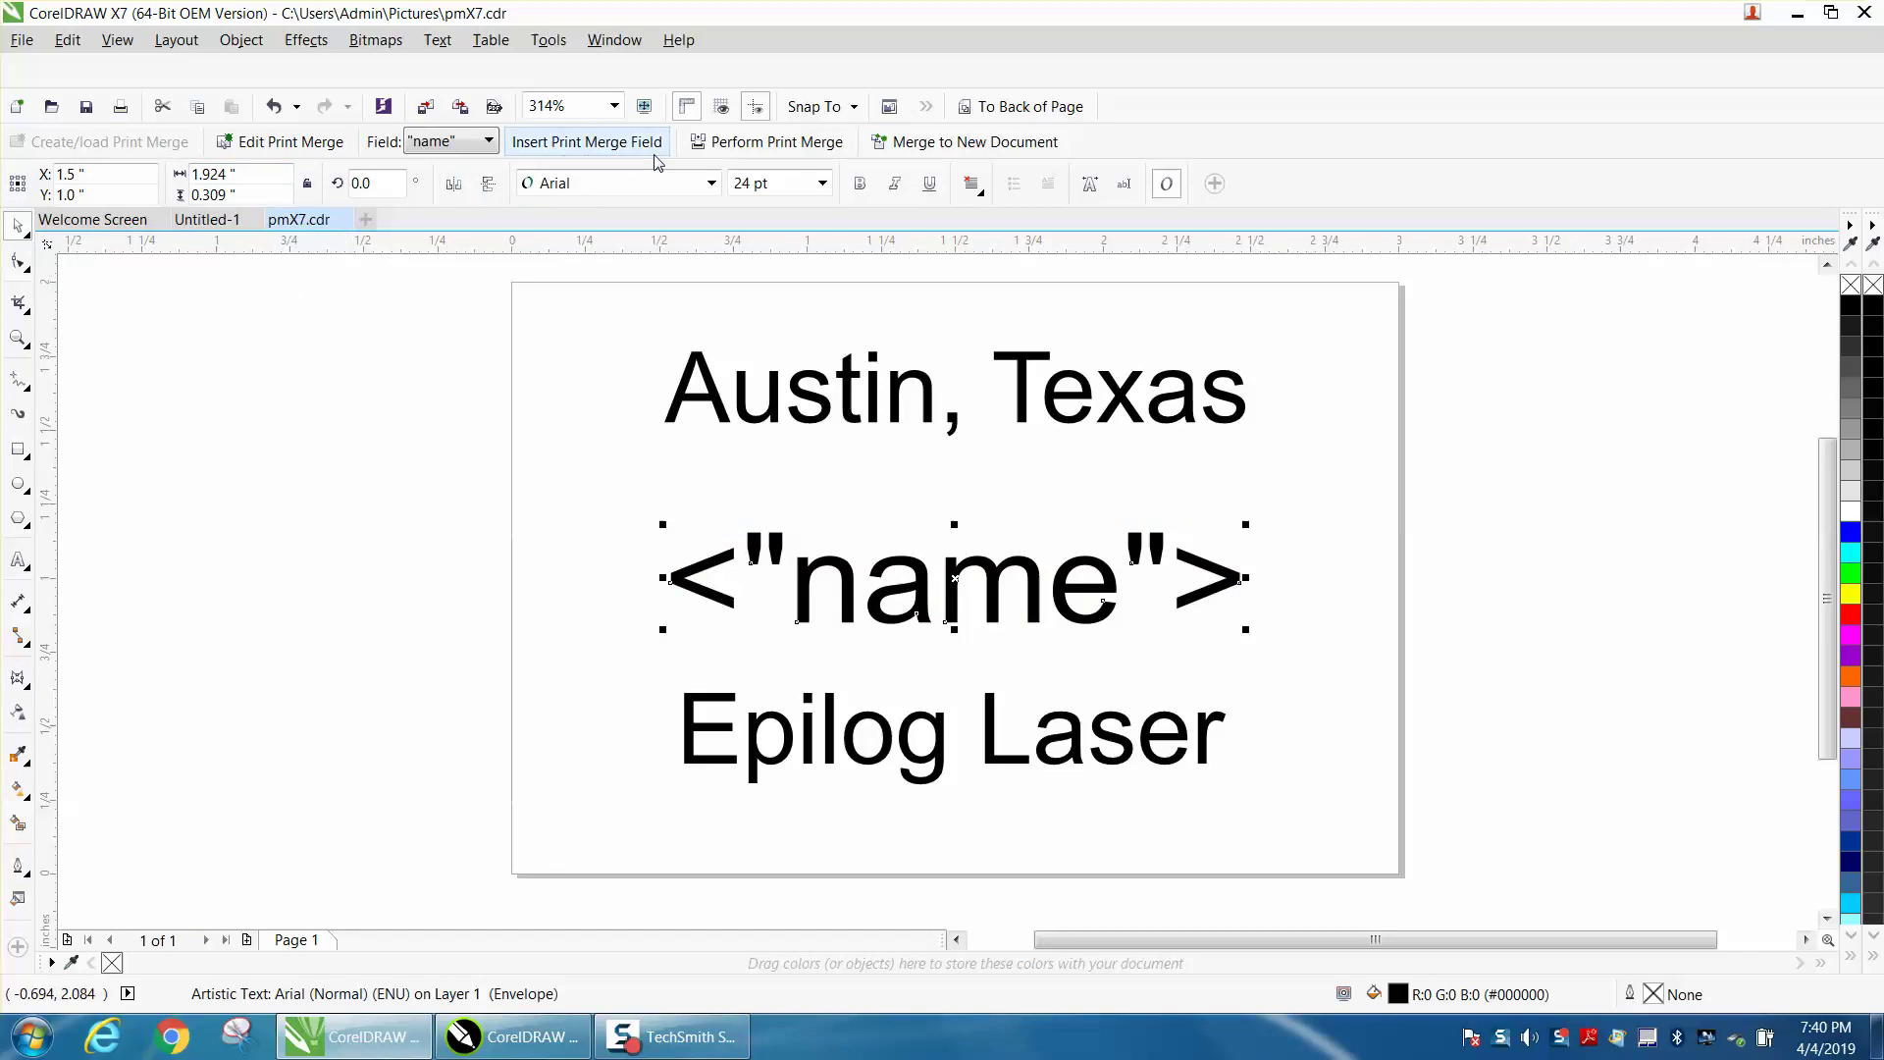
# Step: Open the merge Print dialog, keep Epilog Engraver, choose Current document, then cancel
pyautogui.click(738, 143)
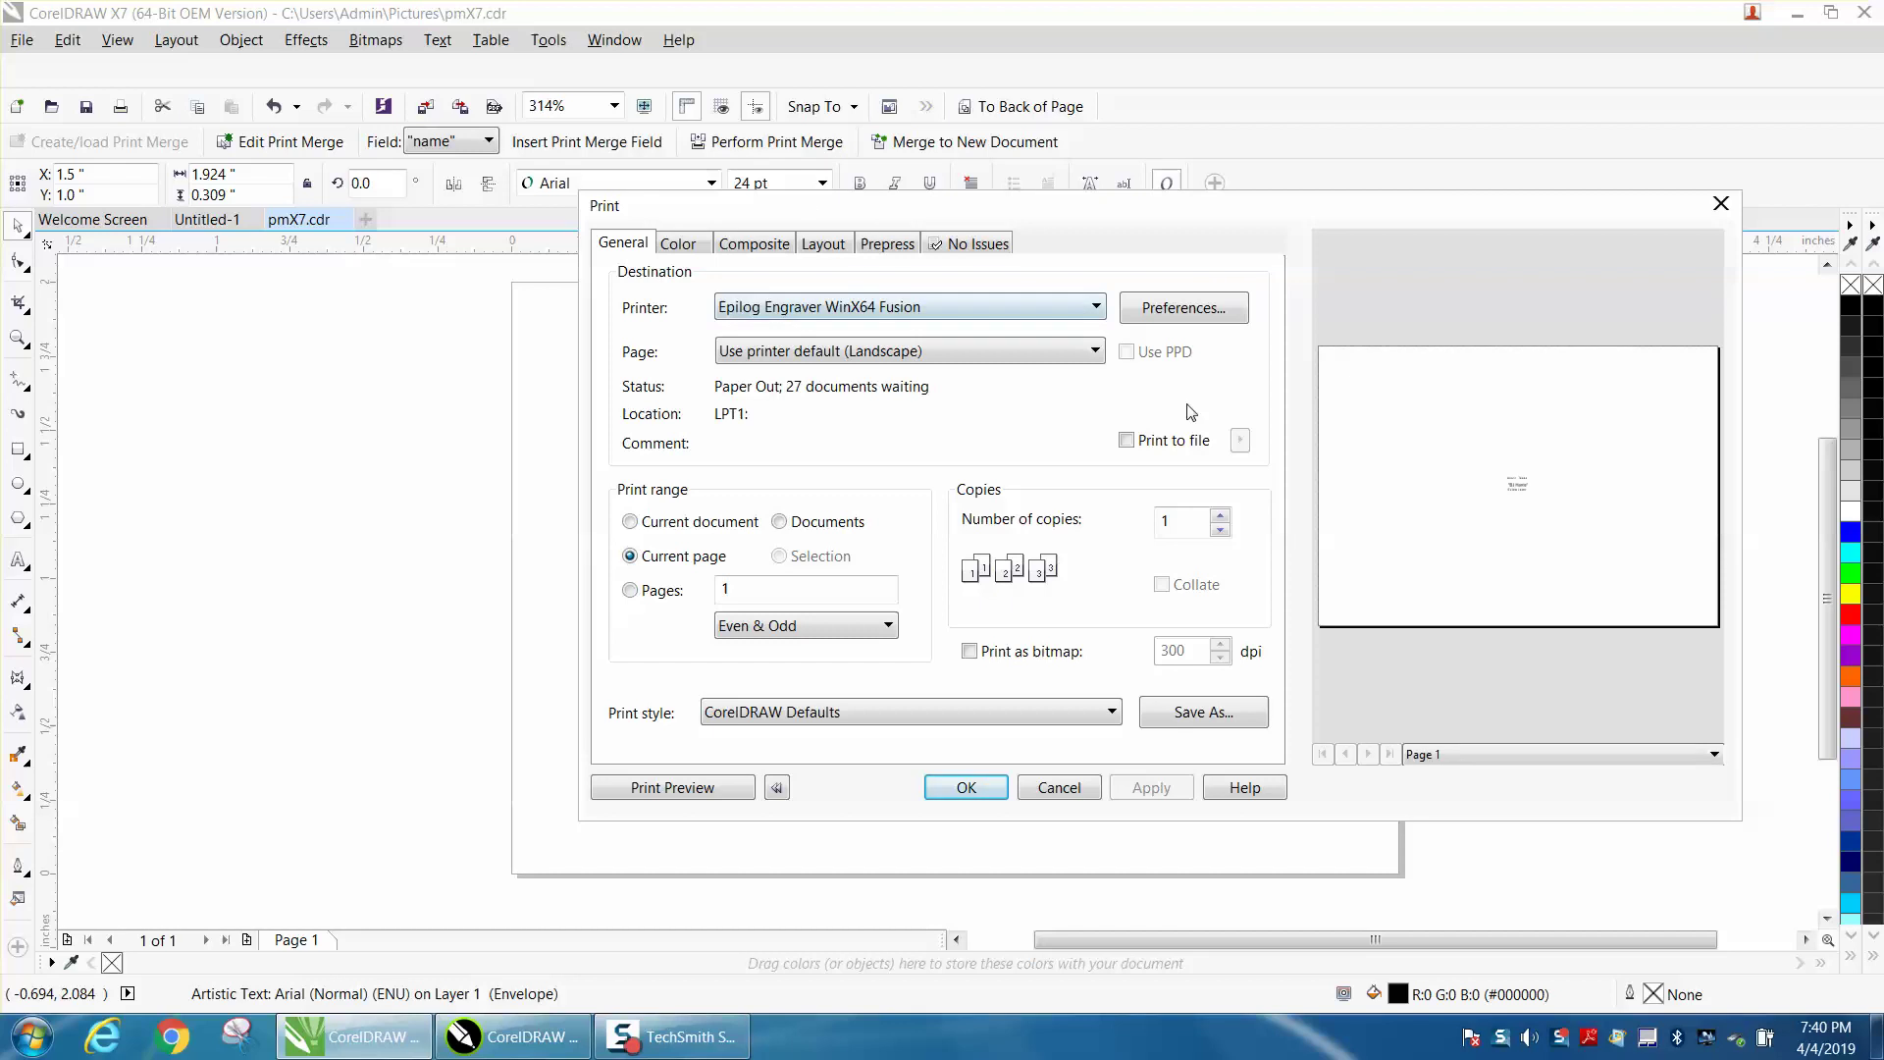
pyautogui.click(1096, 307)
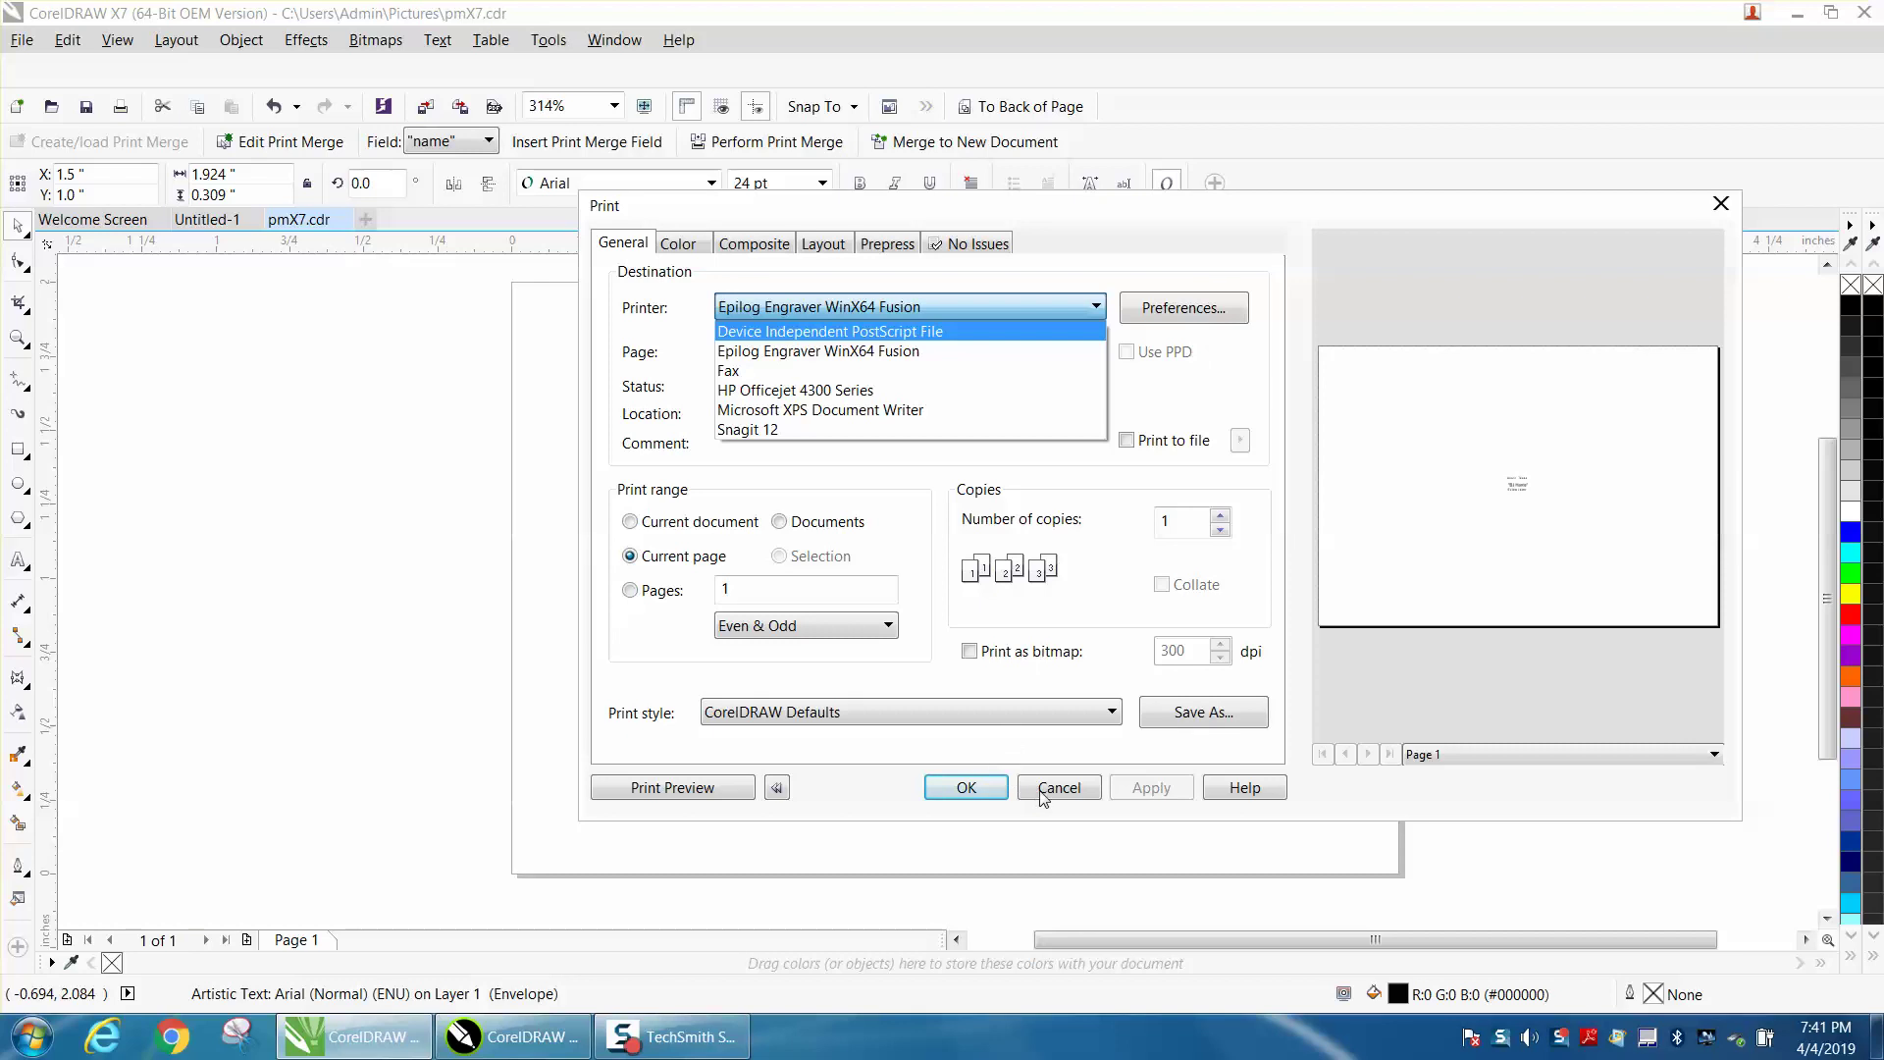
pyautogui.click(967, 793)
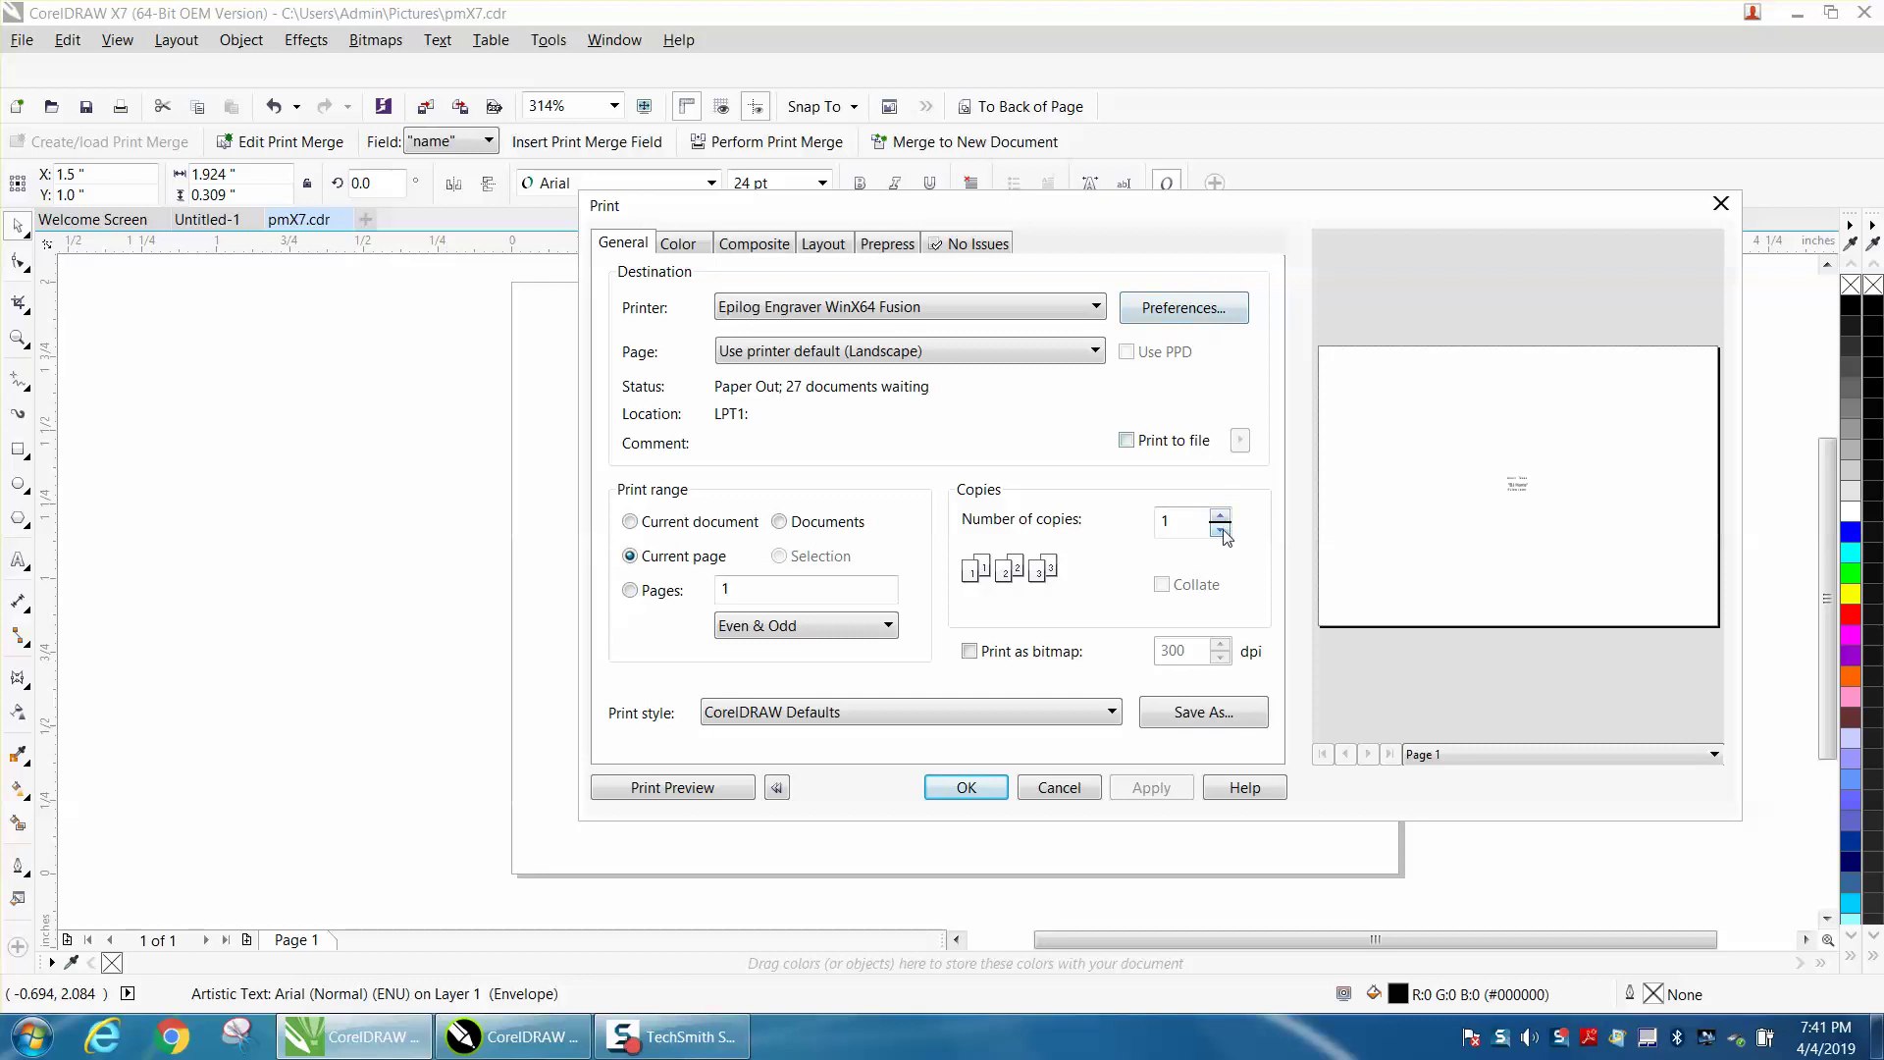
pyautogui.click(634, 523)
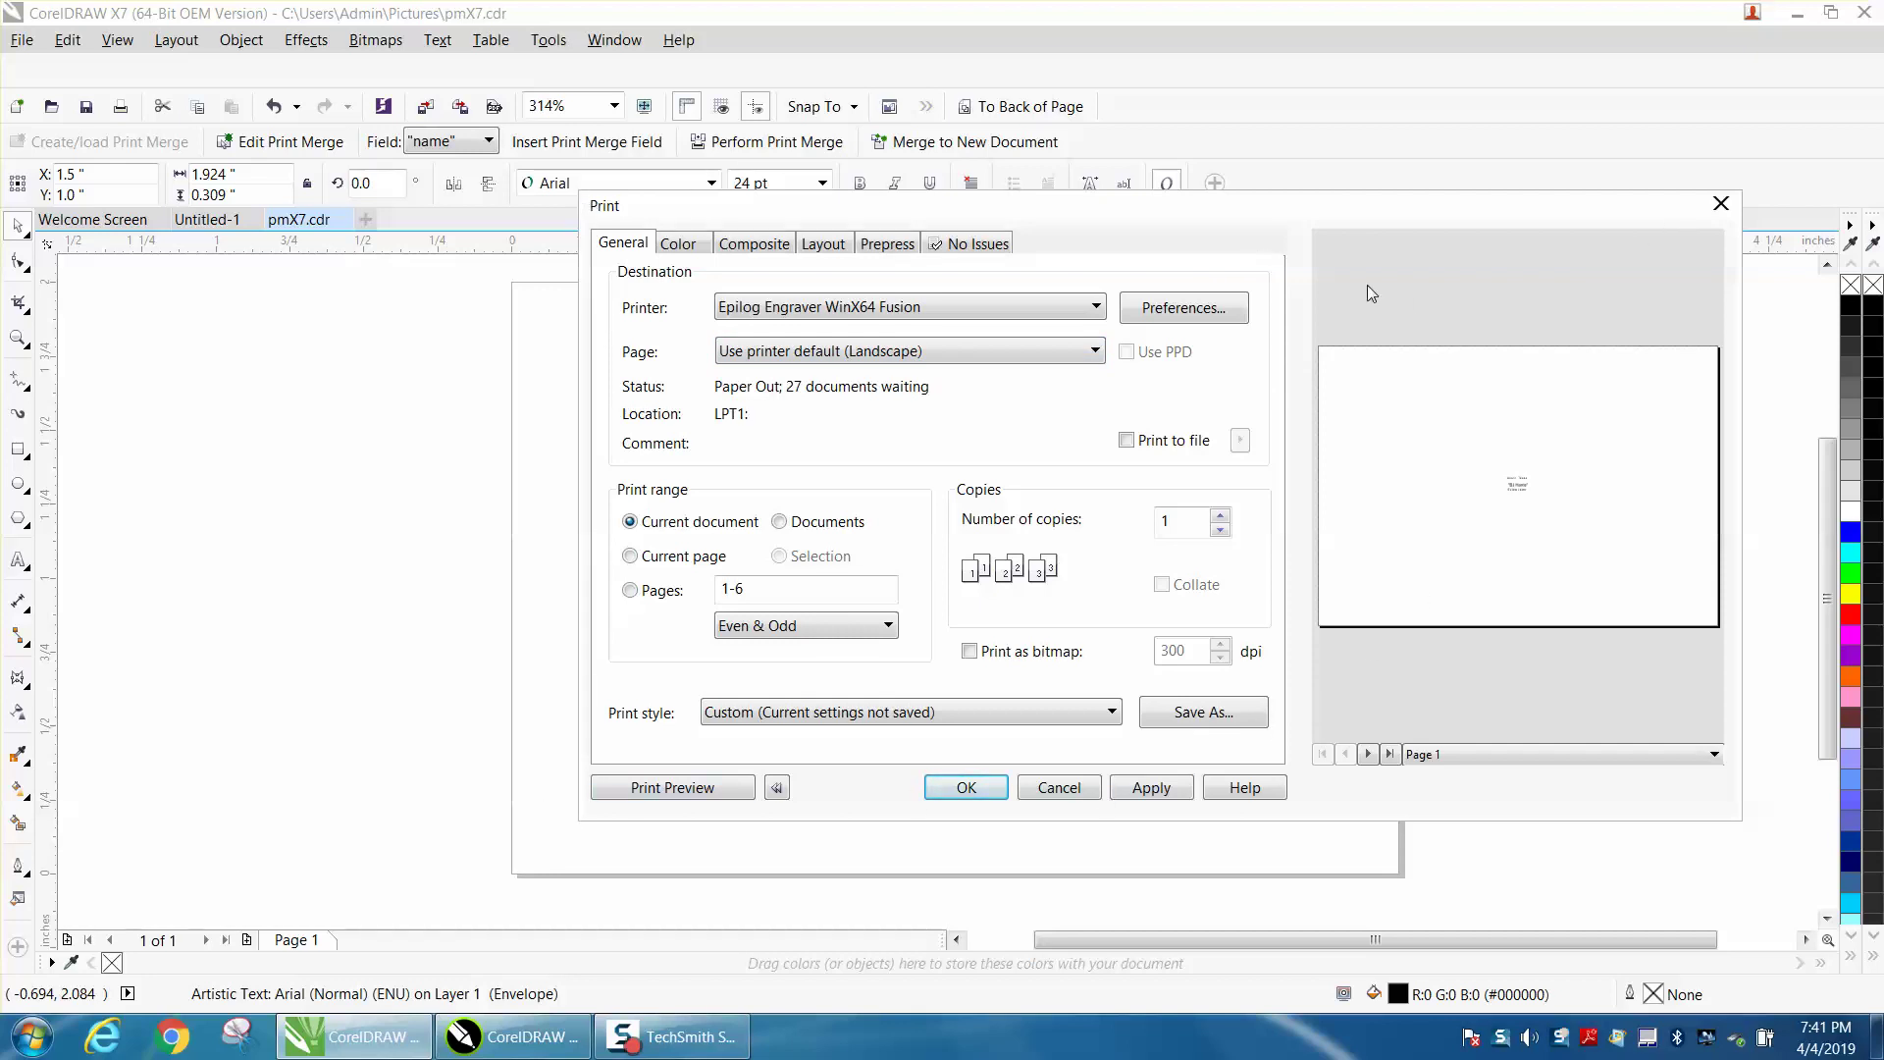
pyautogui.click(5, 337)
pyautogui.click(1714, 212)
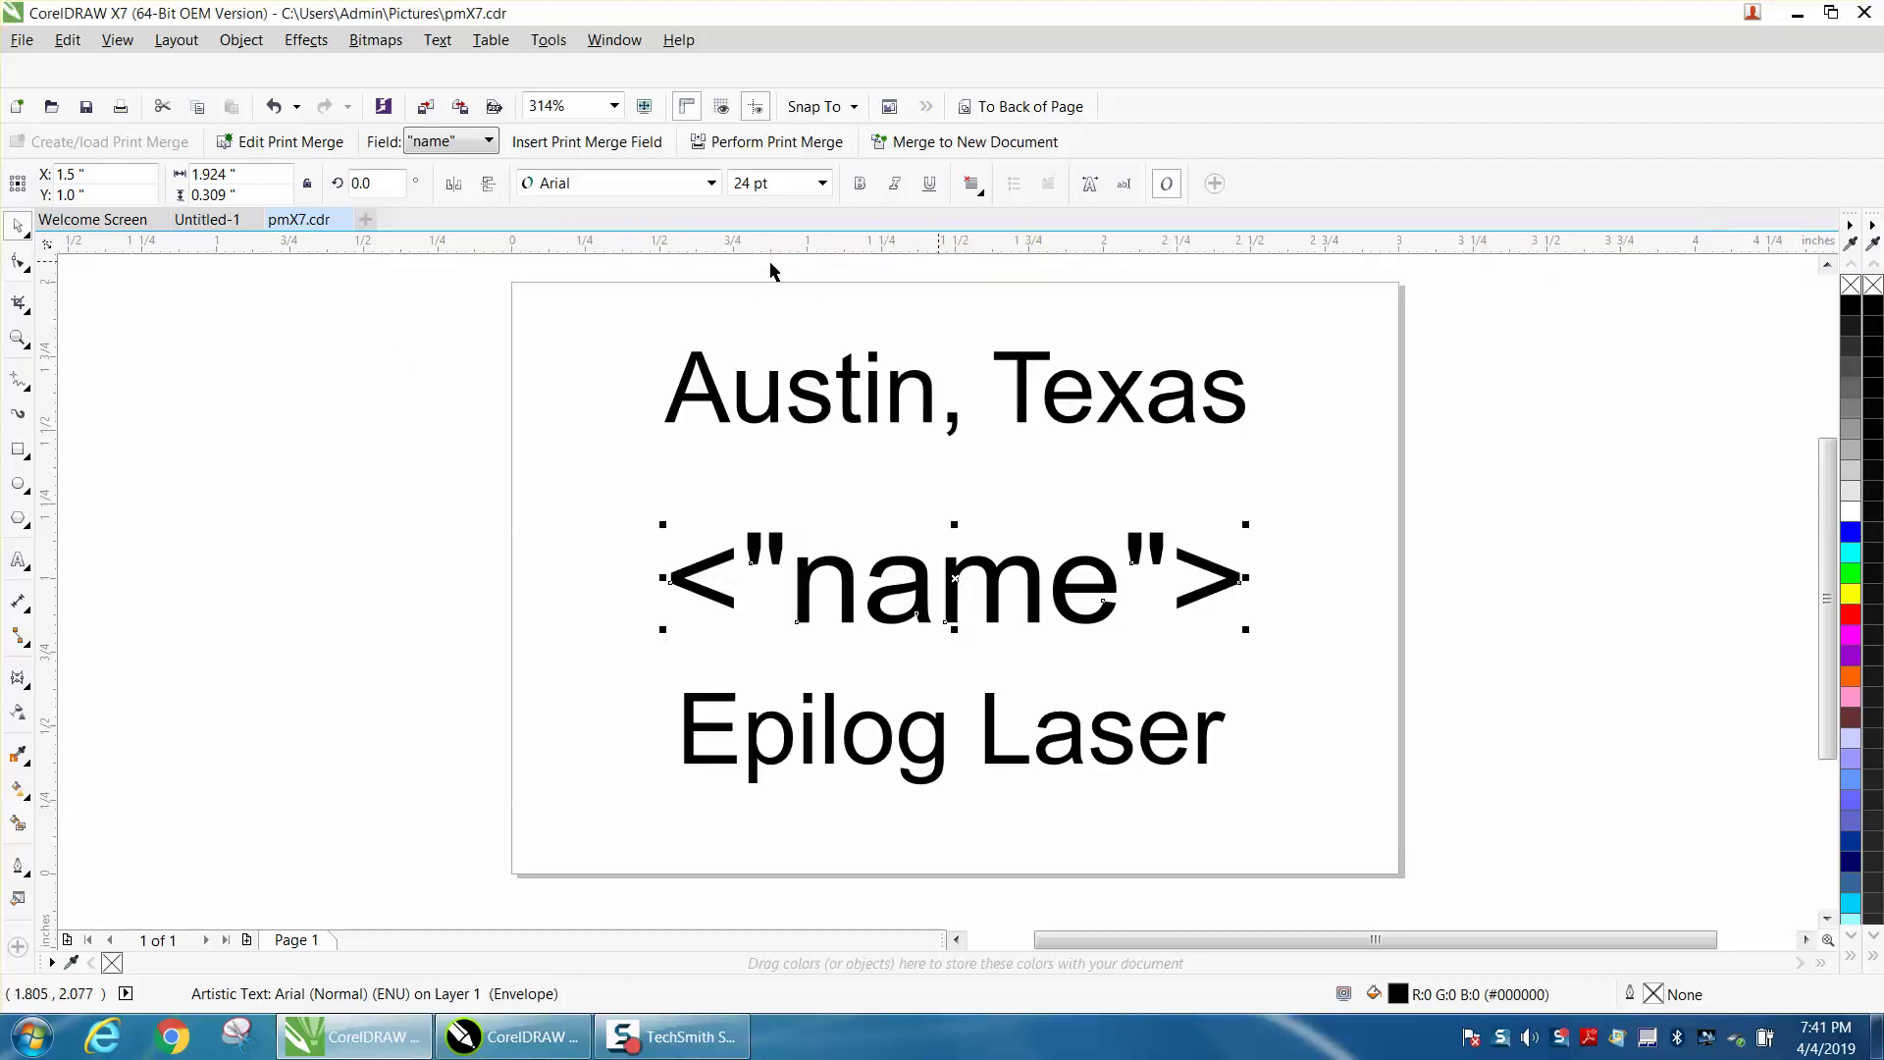
# Step: Zoom in on the three text lines and run Perform Print Merge again
pyautogui.click(17, 337)
pyautogui.moveTo(665, 323); pyautogui.dragTo(1649, 916)
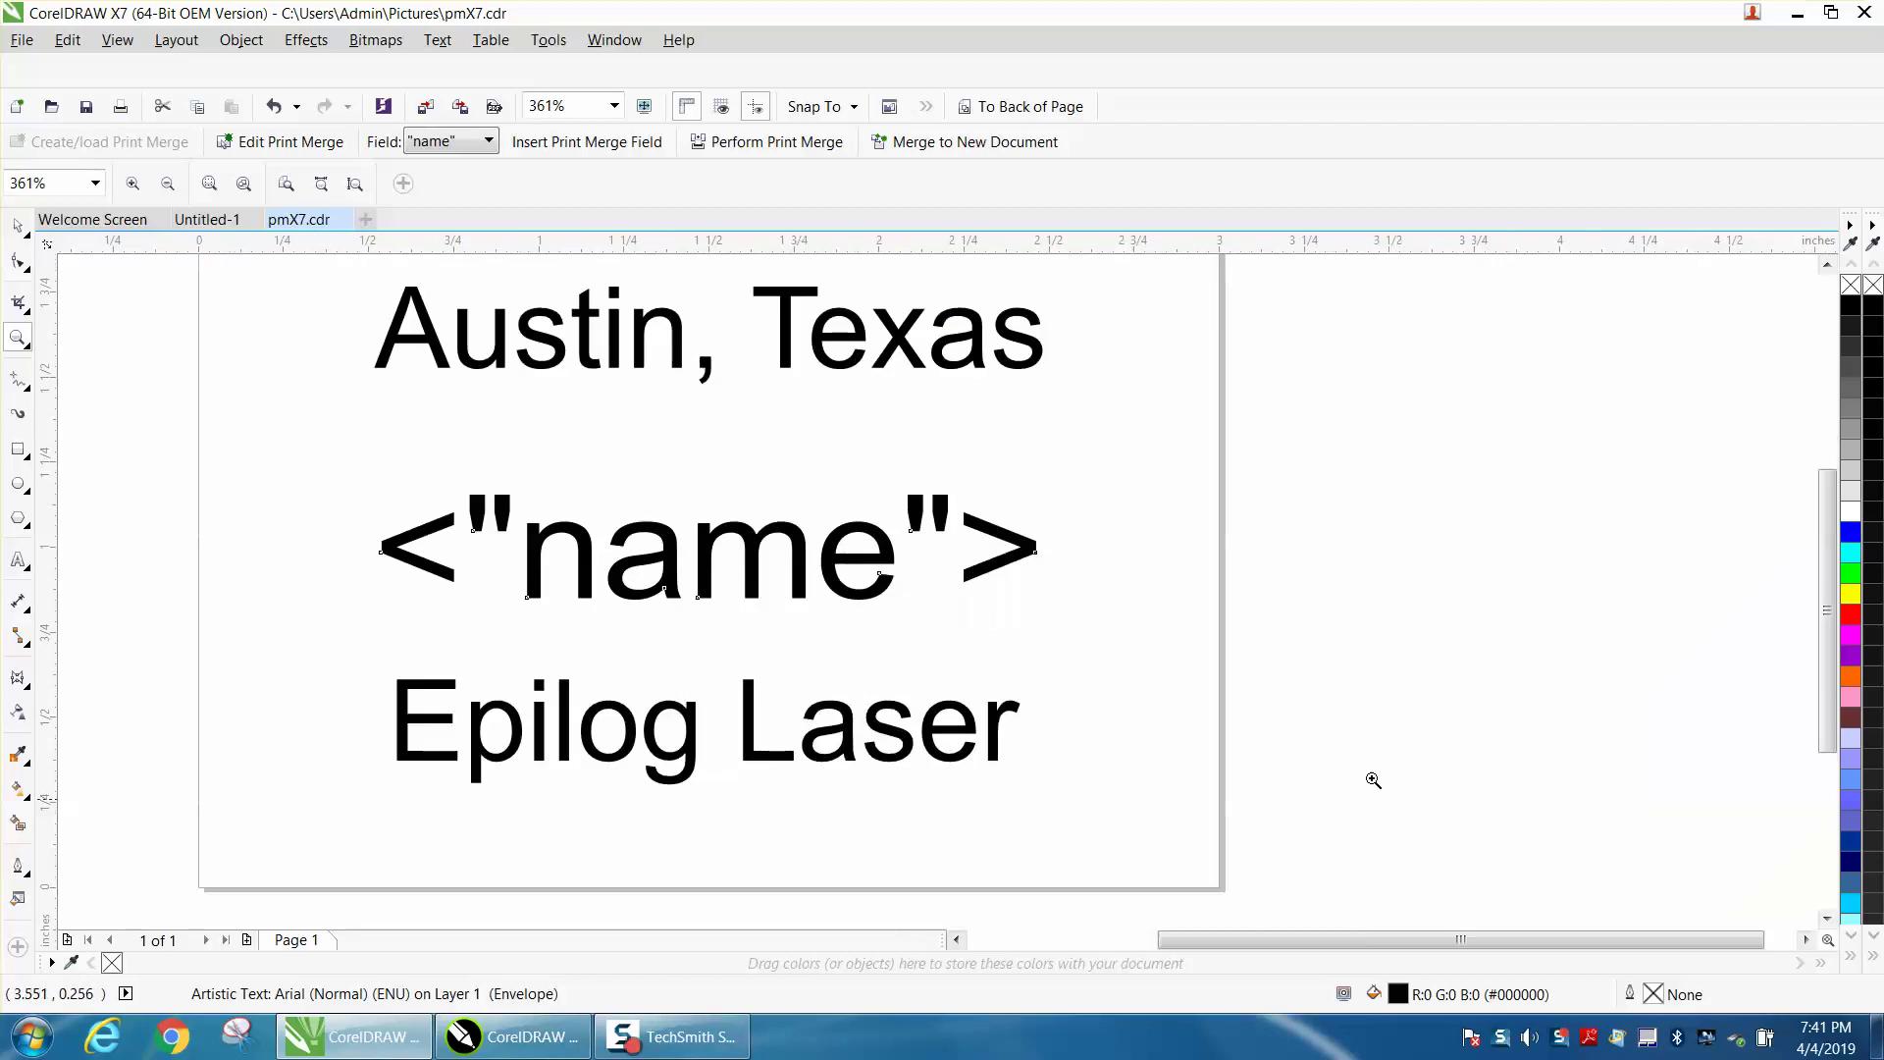
pyautogui.click(777, 146)
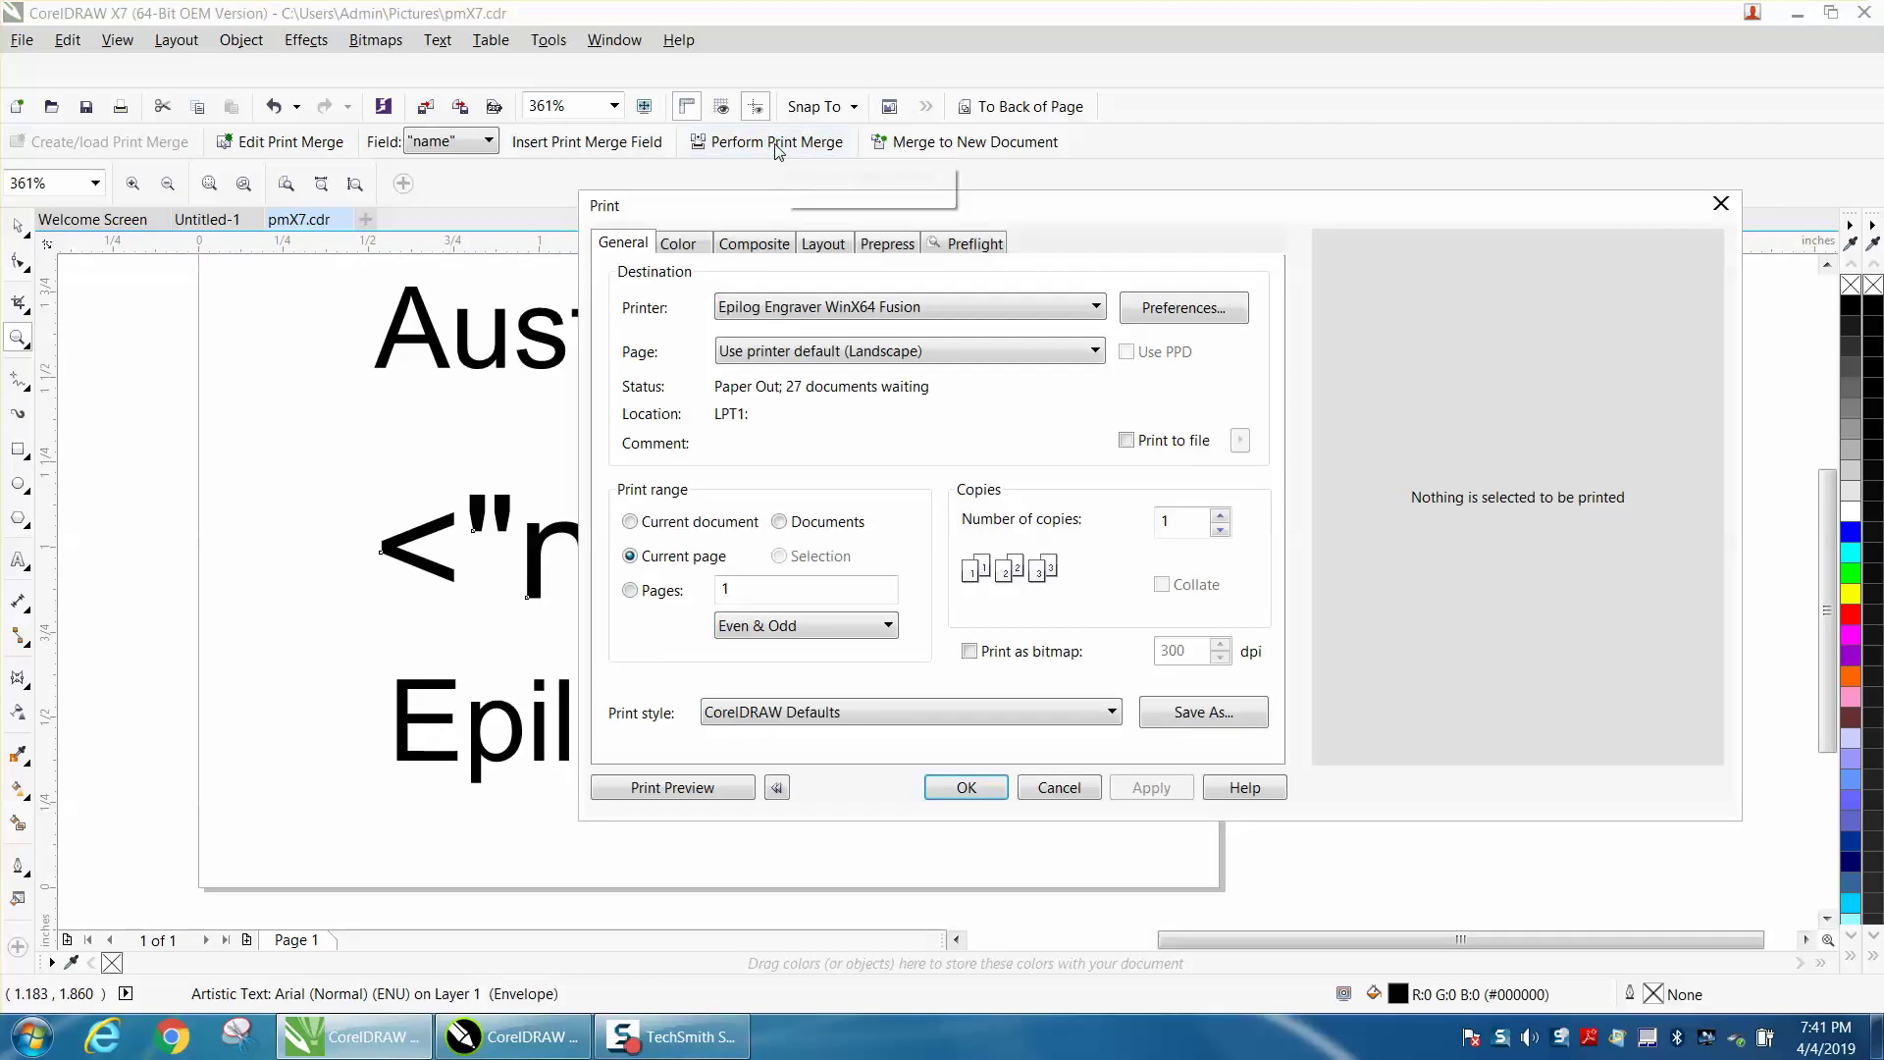
# Step: Print the current document (pages 1-6) to the HP Officejet 4300 Series
pyautogui.click(631, 521)
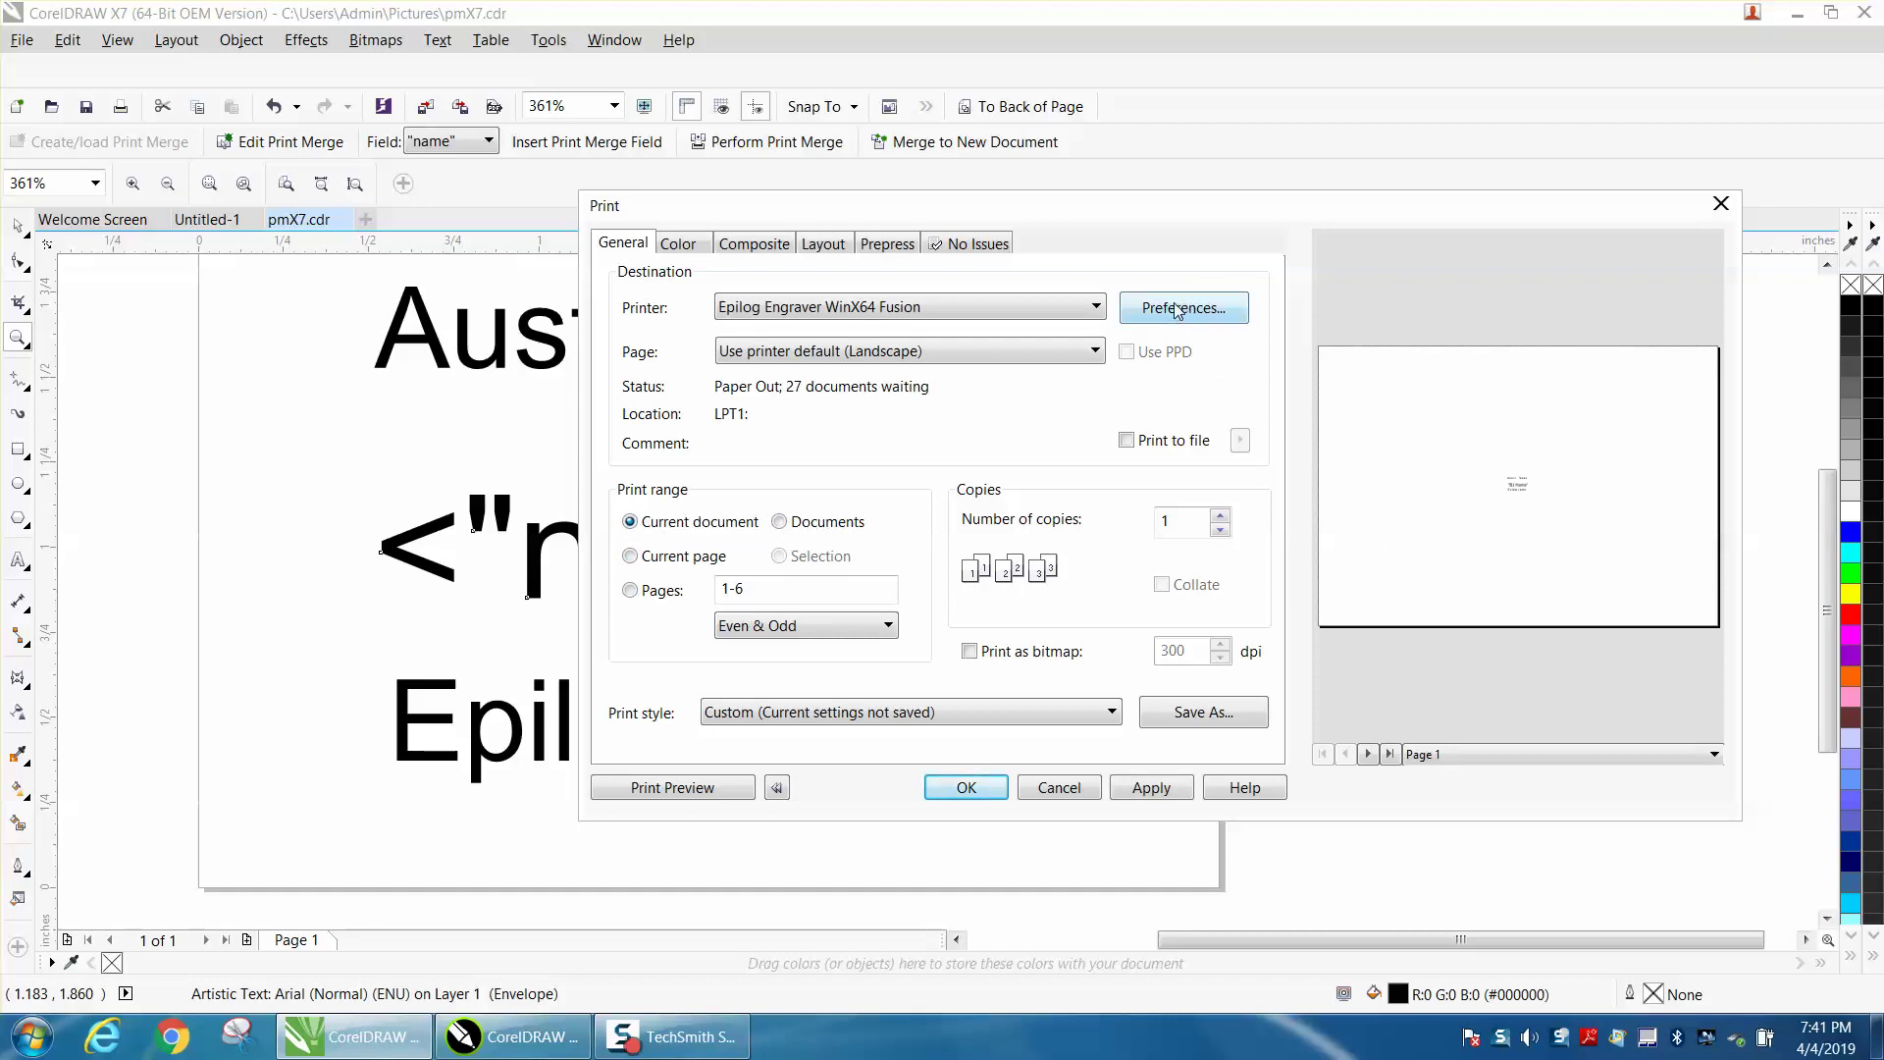
pyautogui.click(1098, 308)
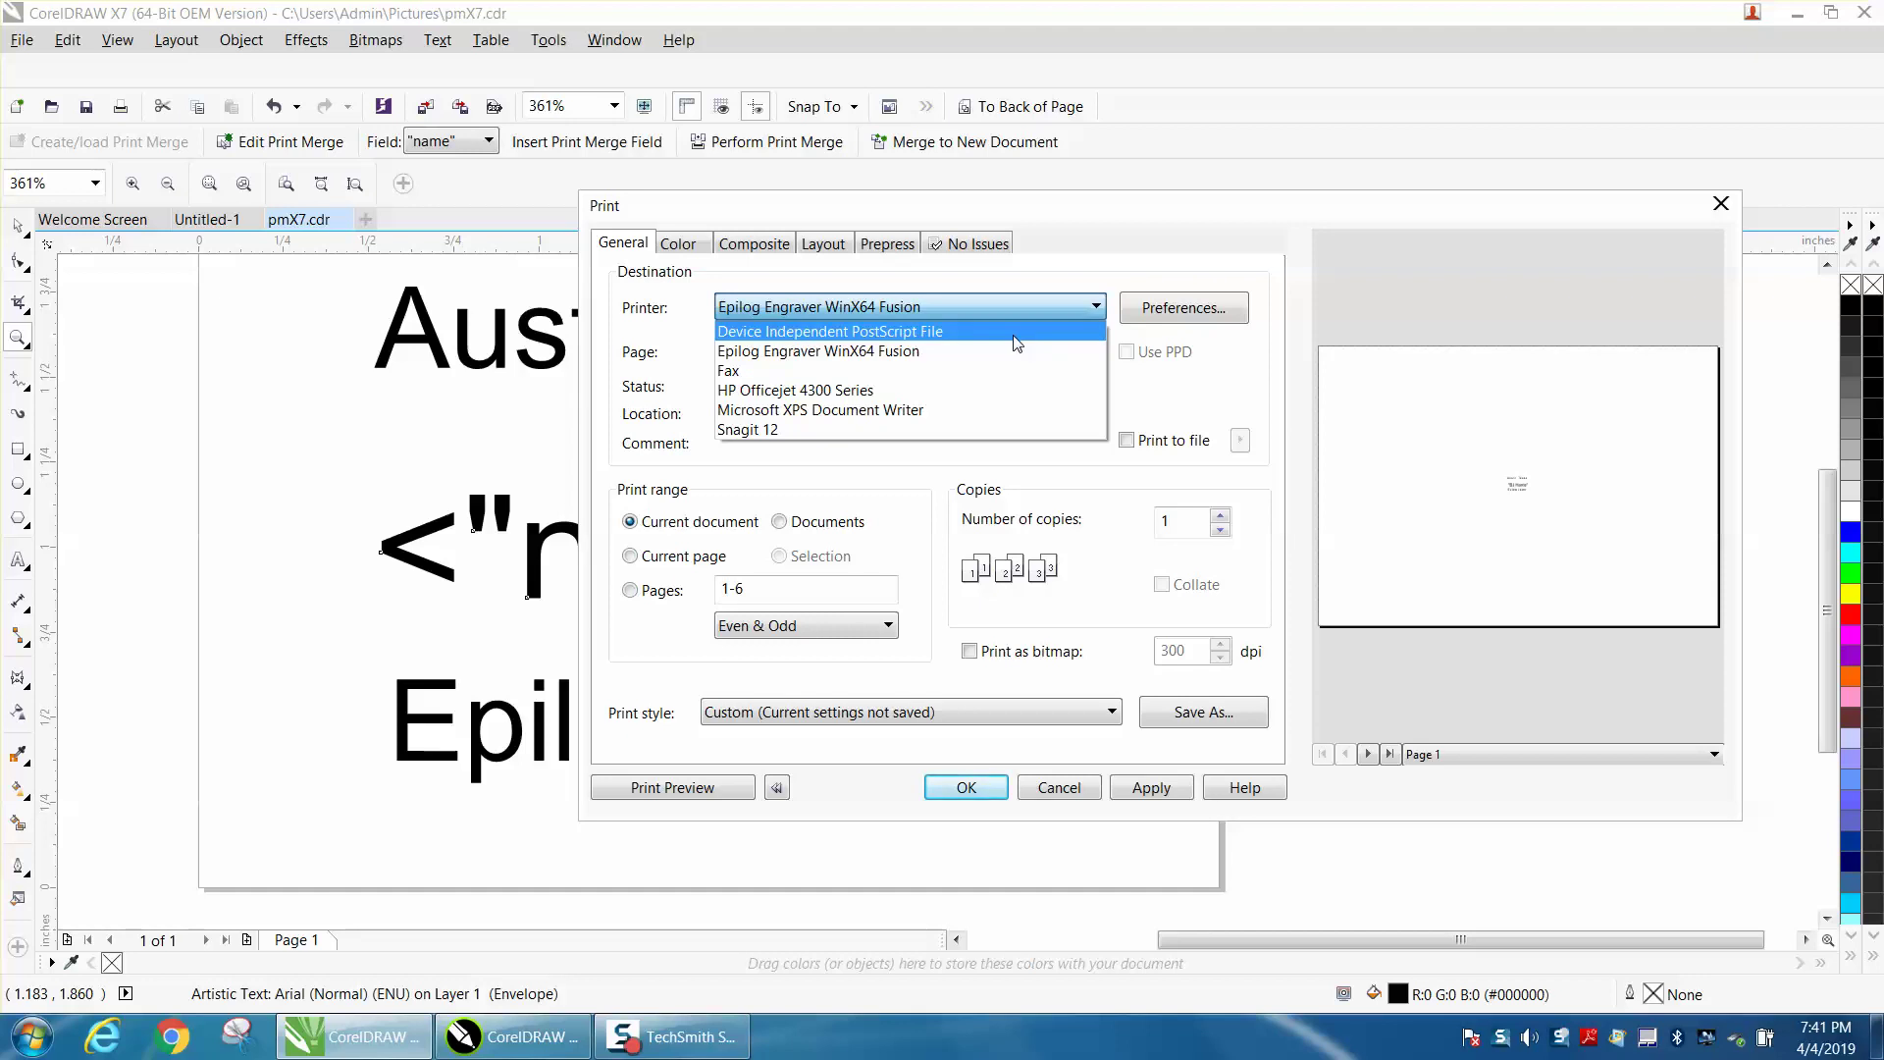
pyautogui.click(864, 391)
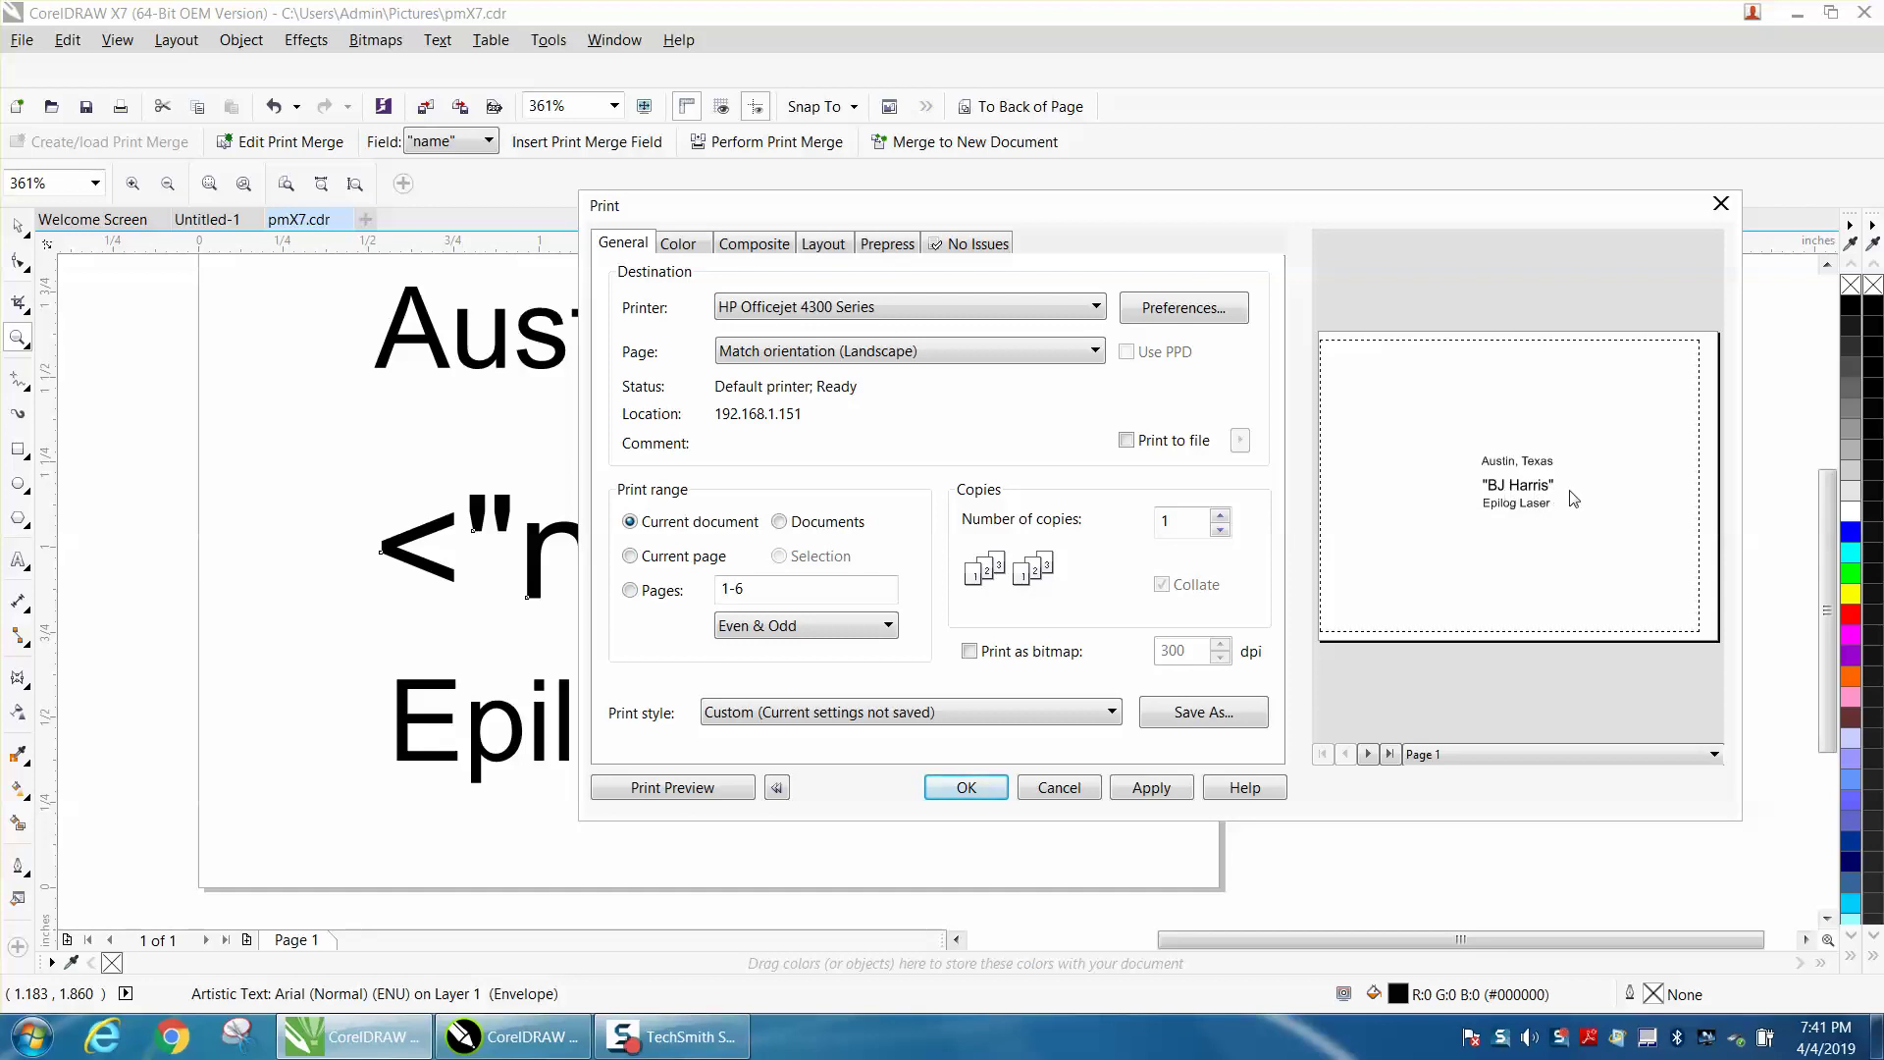
# Step: Step through four merged name records in the preview, then close without printing
pyautogui.click(1368, 754)
pyautogui.click(1368, 754)
pyautogui.click(1369, 754)
pyautogui.click(1369, 754)
pyautogui.click(1067, 791)
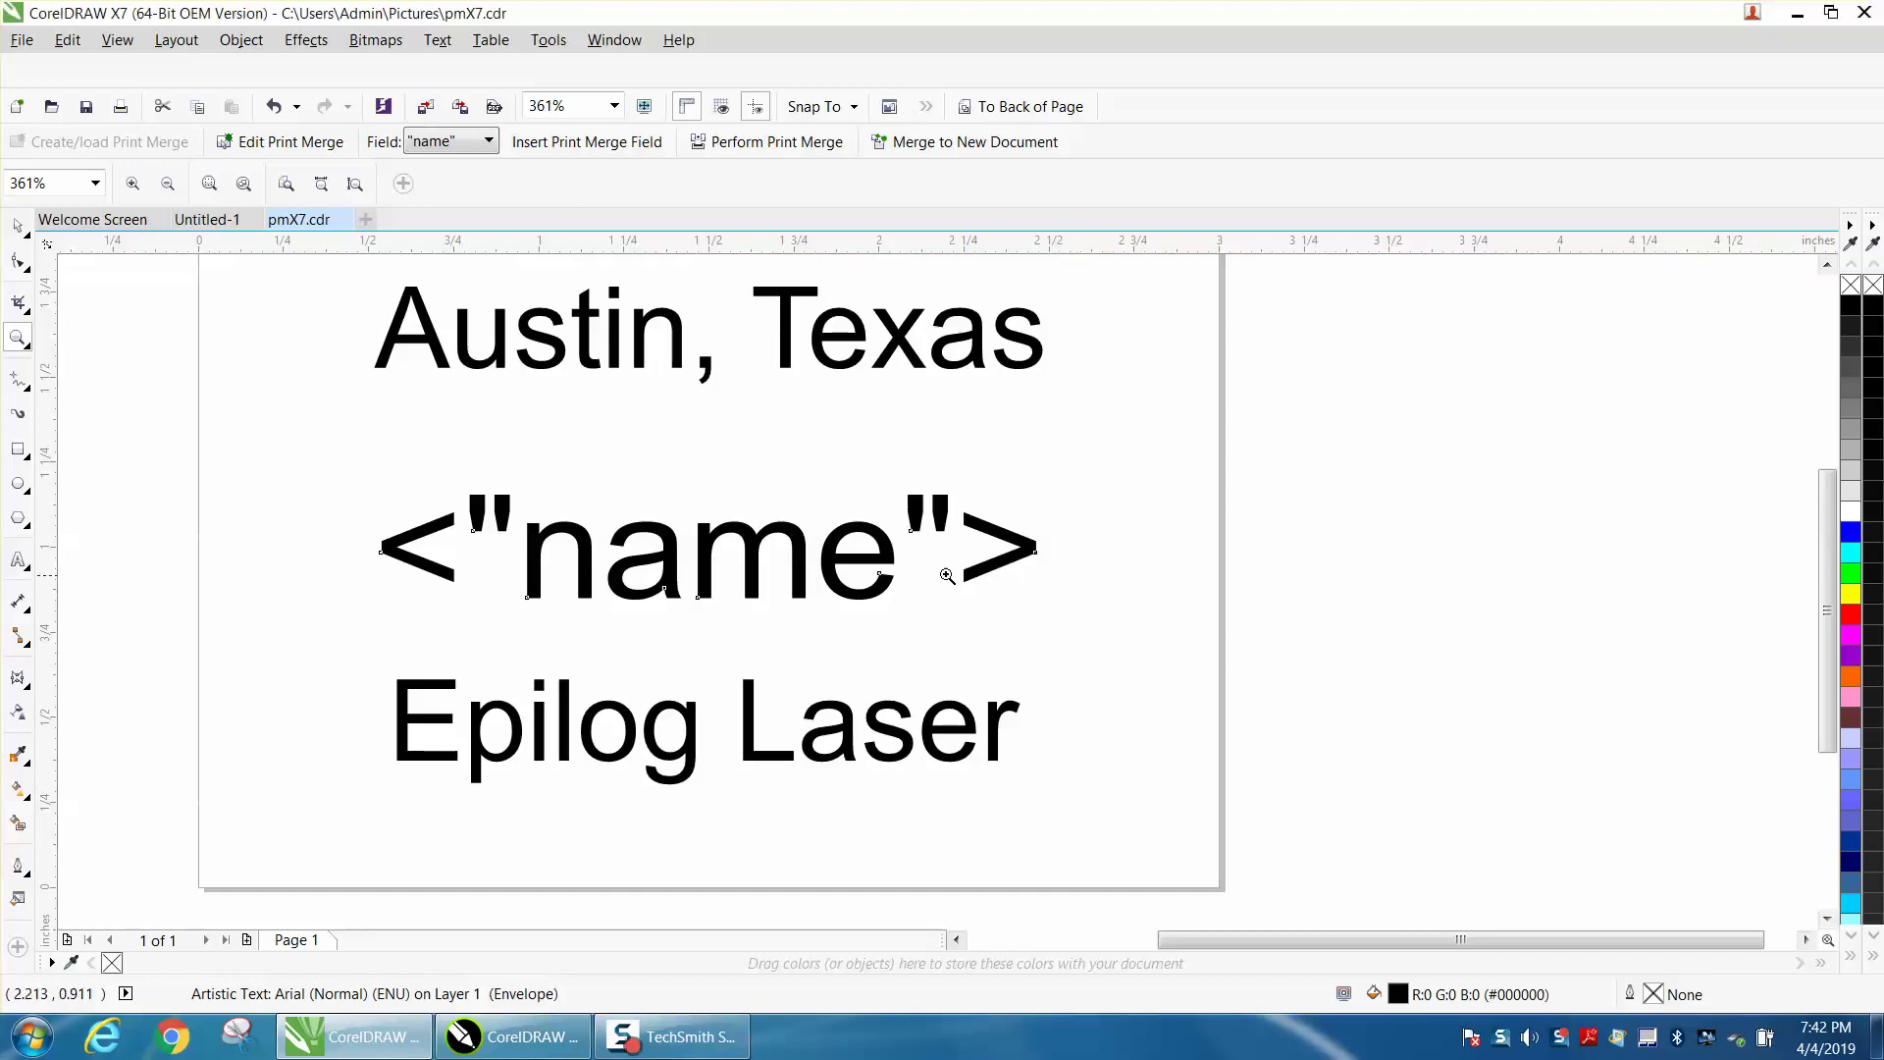
# Step: Switch to the Envelope tool to resume editing the <"name"> field's envelope
pyautogui.click(18, 679)
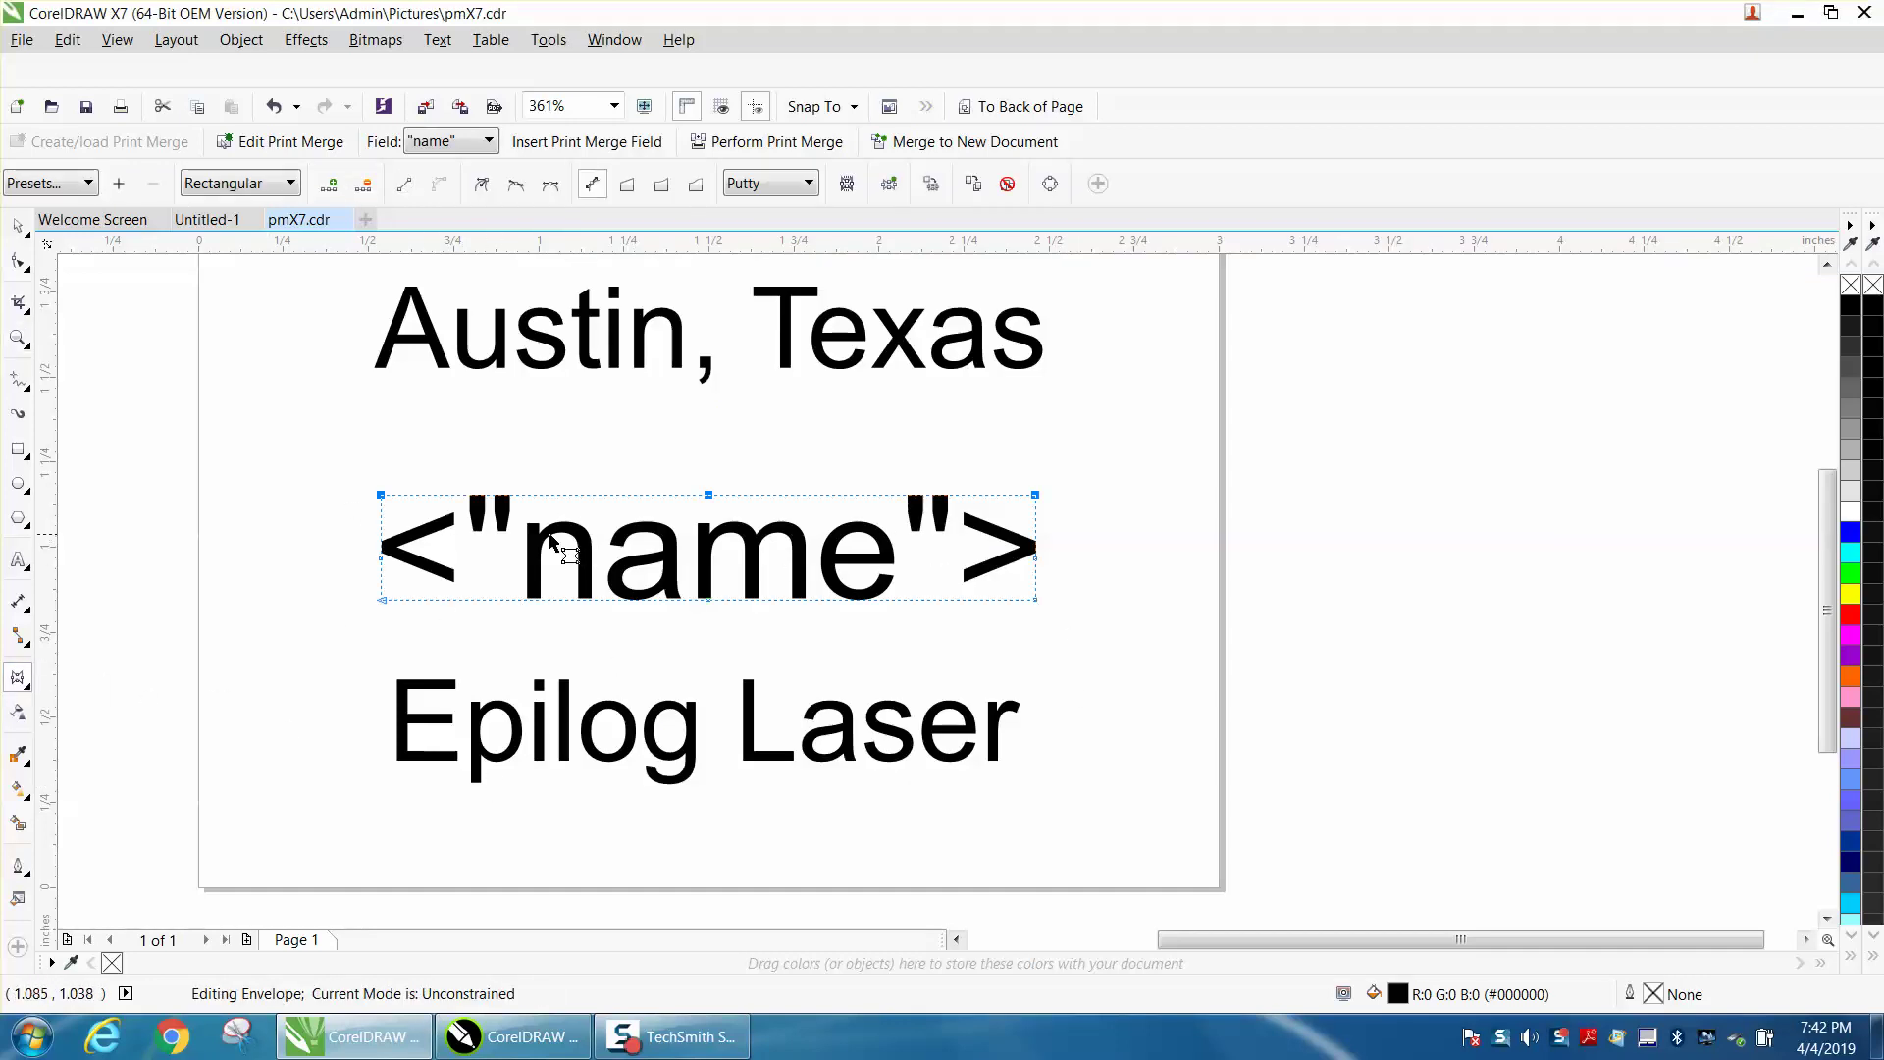